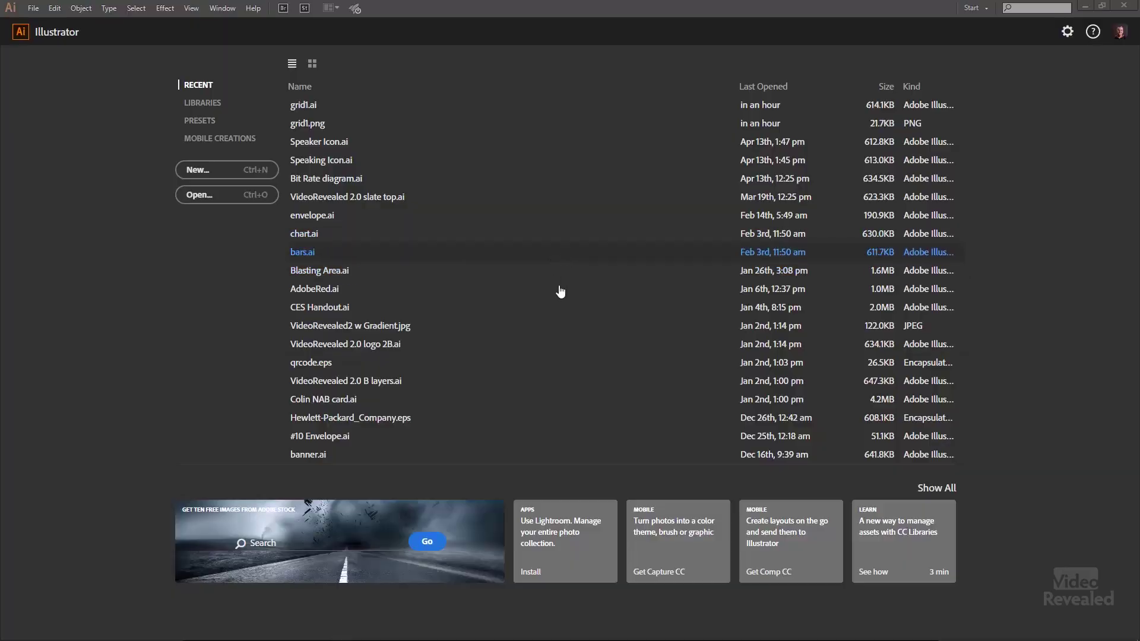
Start a new 1920 × 1080 px document, keeping RGB color and High (300 ppi) raster effects.
click(219, 180)
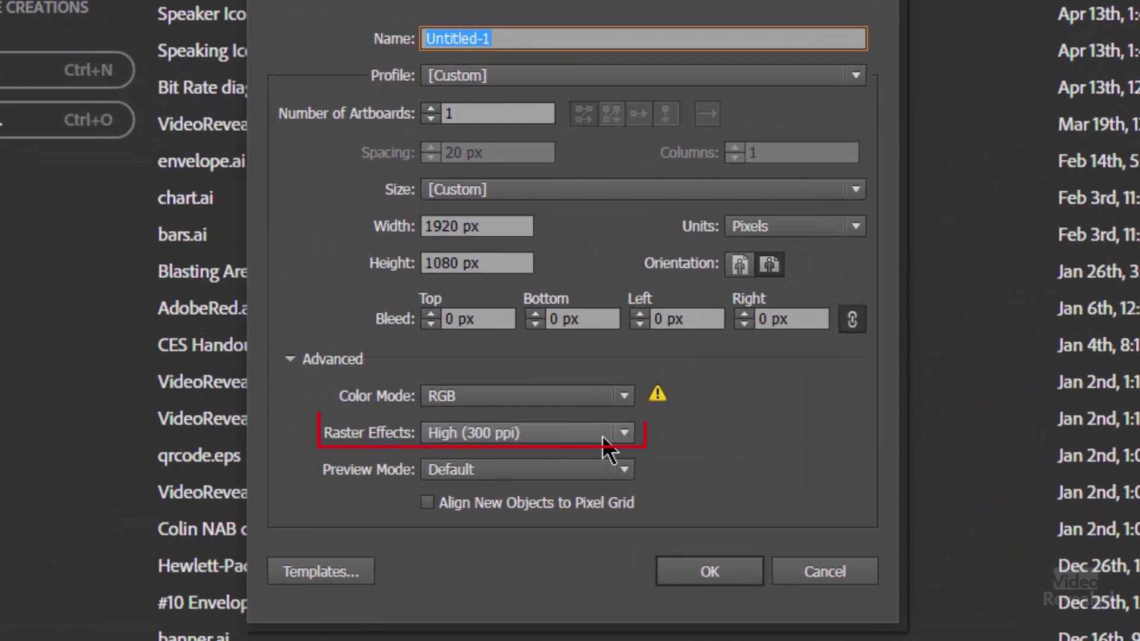
click(603, 438)
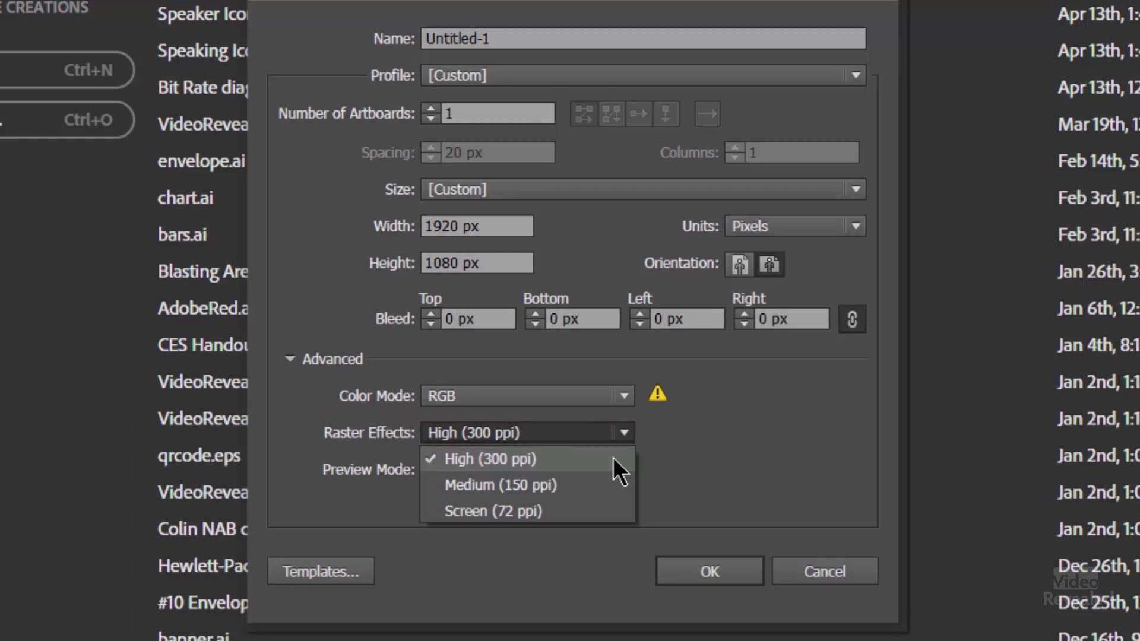
click(613, 458)
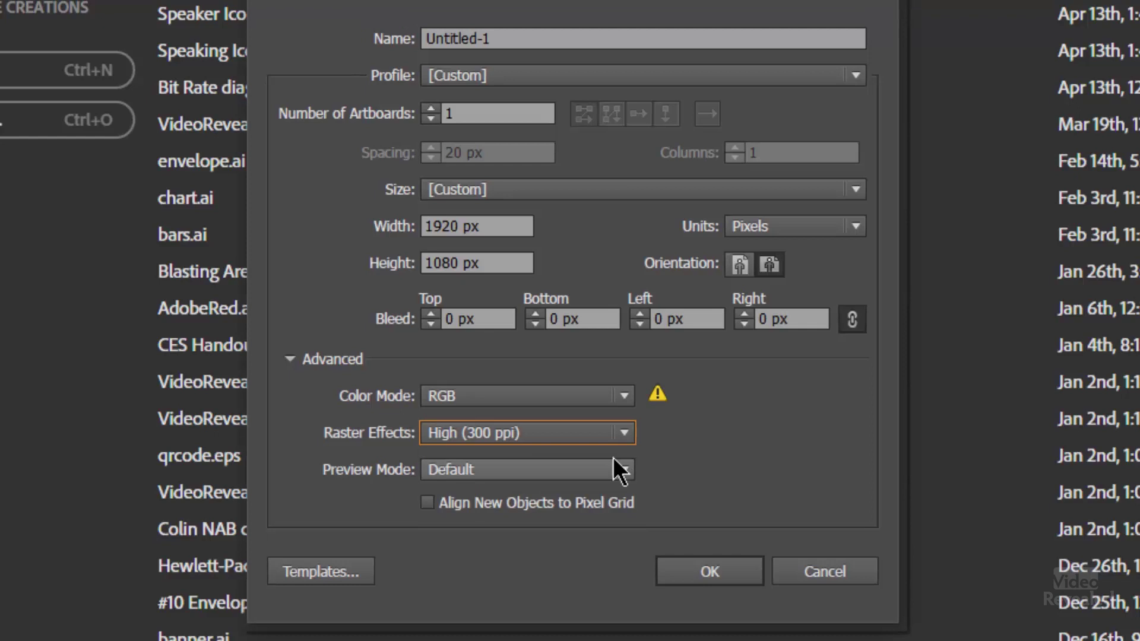
click(612, 396)
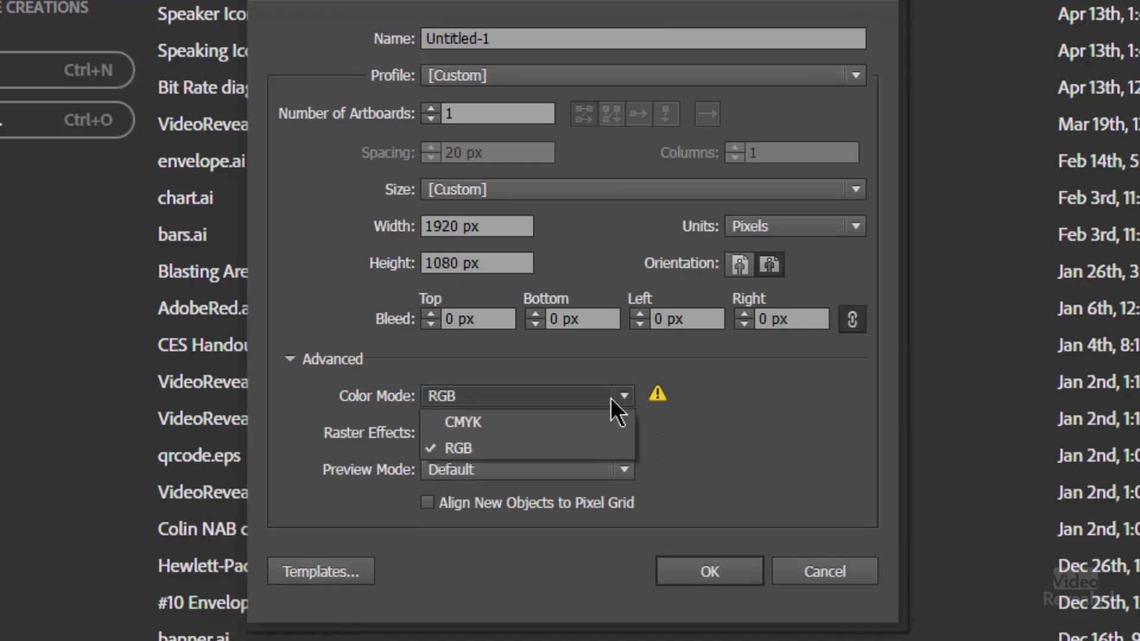
click(567, 445)
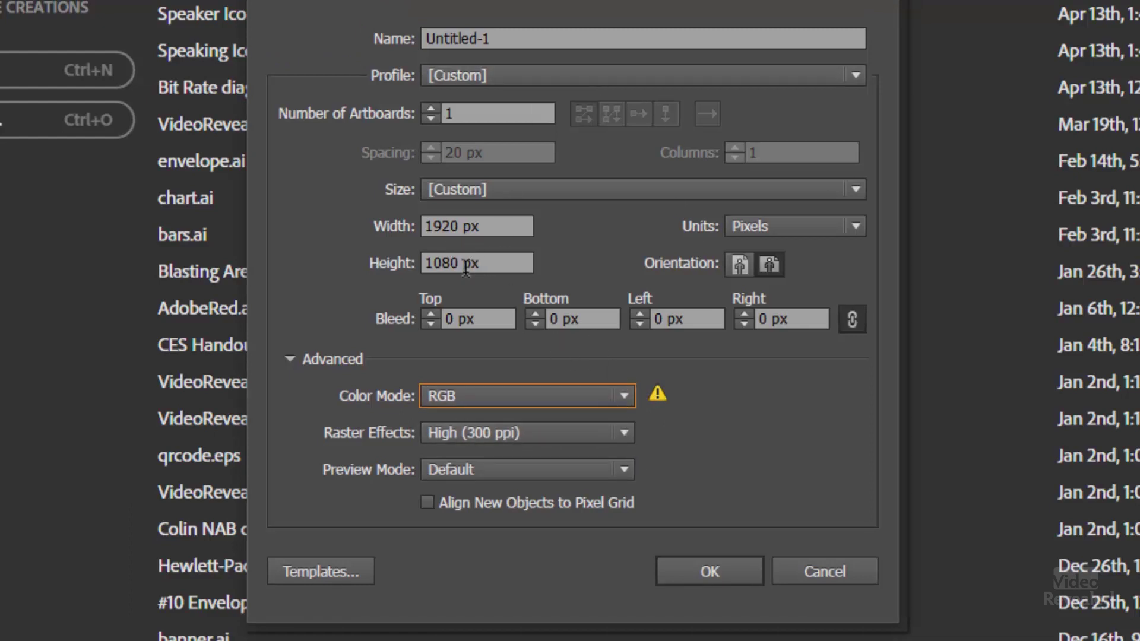
click(702, 570)
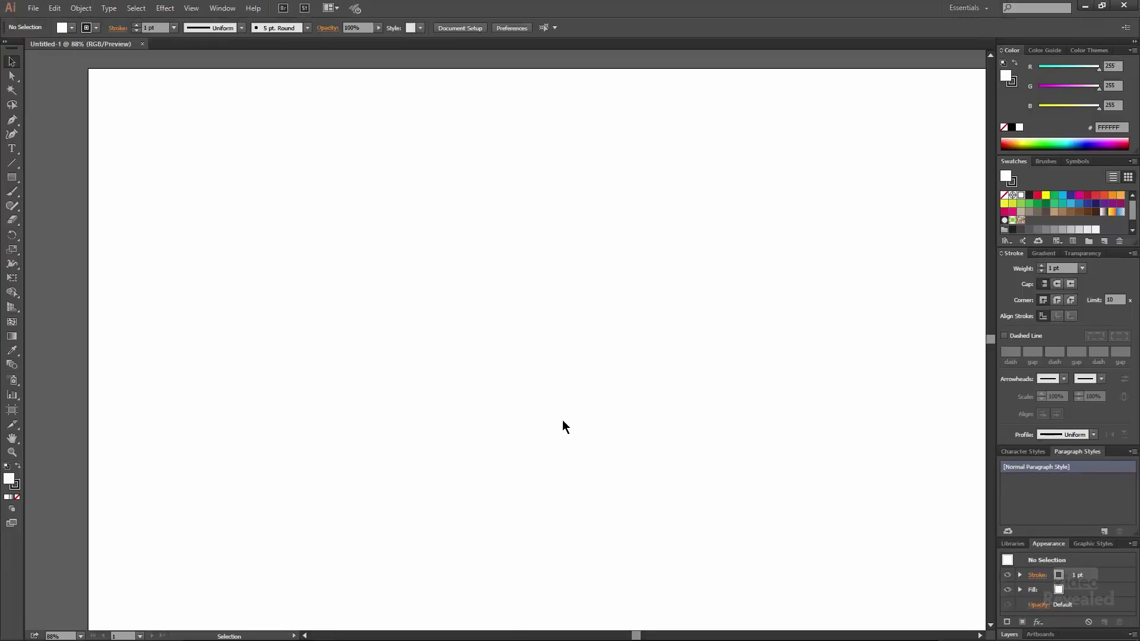
Fit the artboard, switch to the Rectangular Grid Tool, and place and delete a 100 px test grid.
key(ctrl+0)
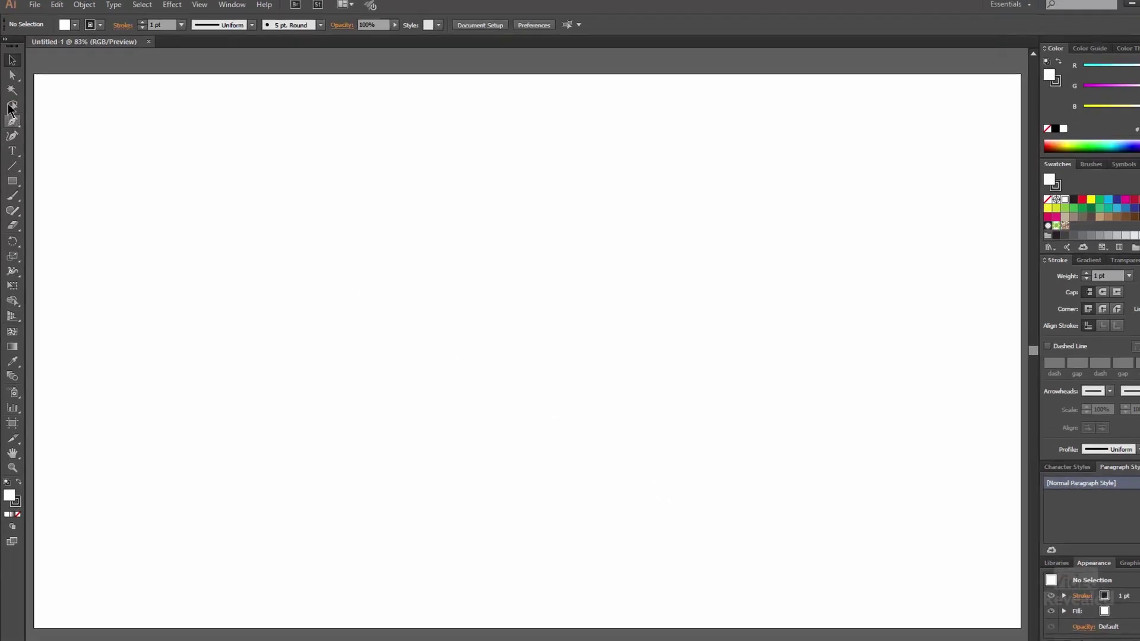
click(13, 163)
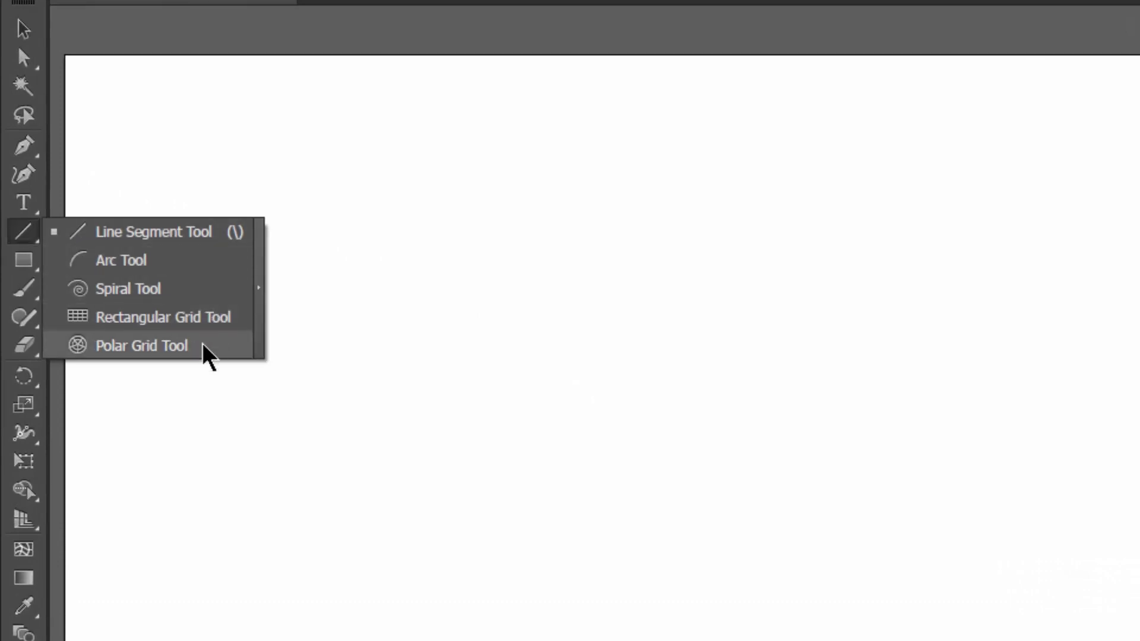
click(184, 319)
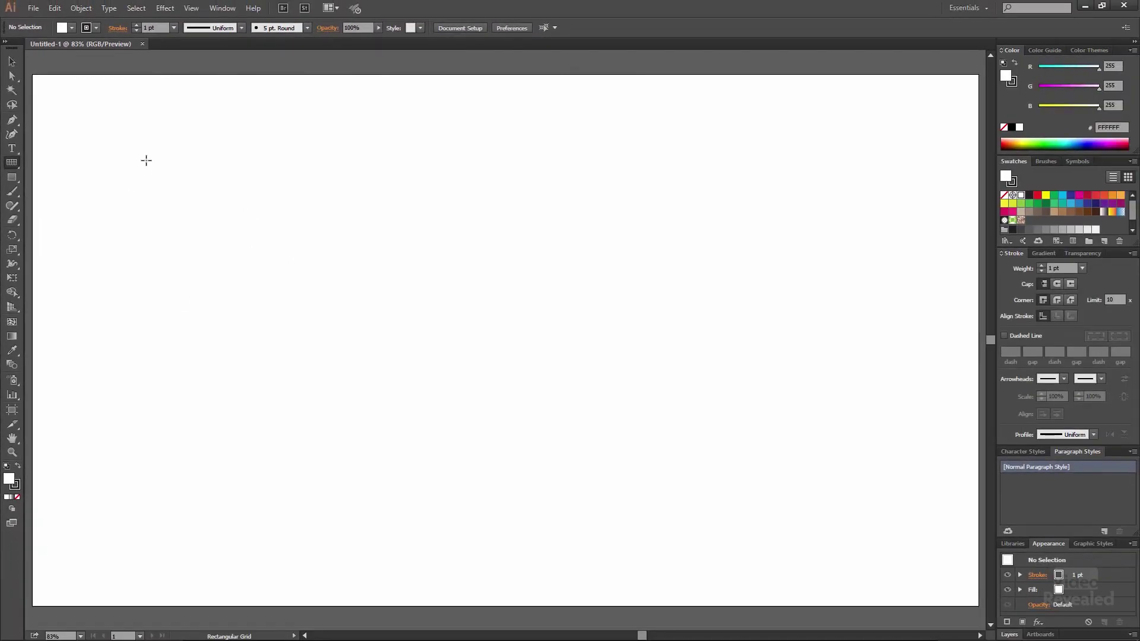
click(146, 160)
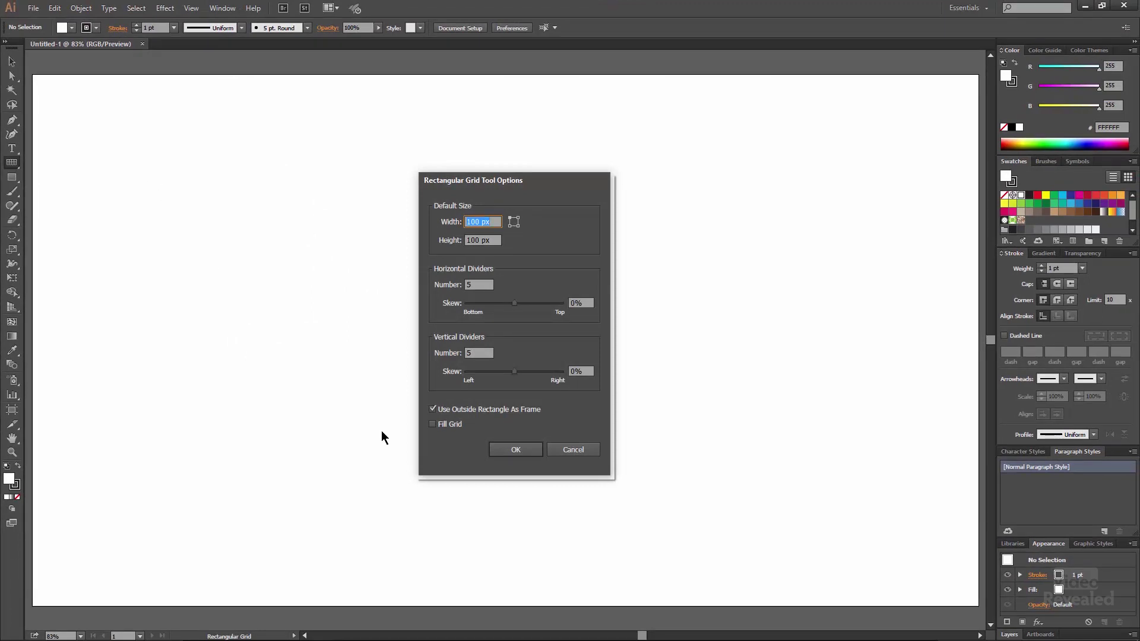
click(509, 454)
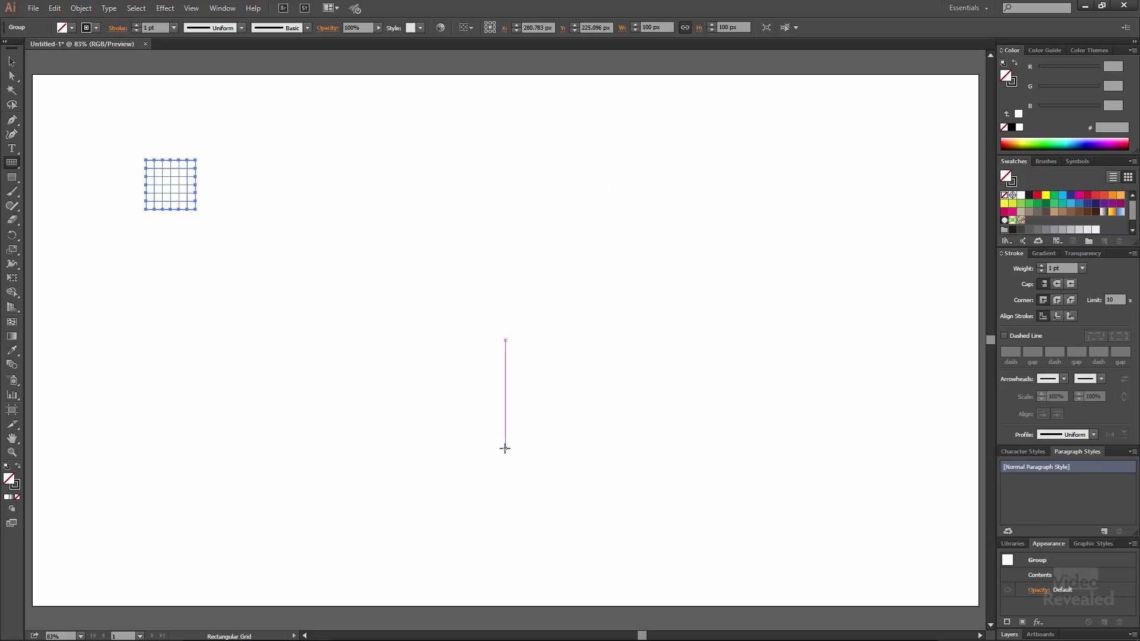
key(Delete)
Drag a roughly 935 × 511 px grid, adjusting it to 4 rows and many narrow columns.
drag(193, 186, 689, 471)
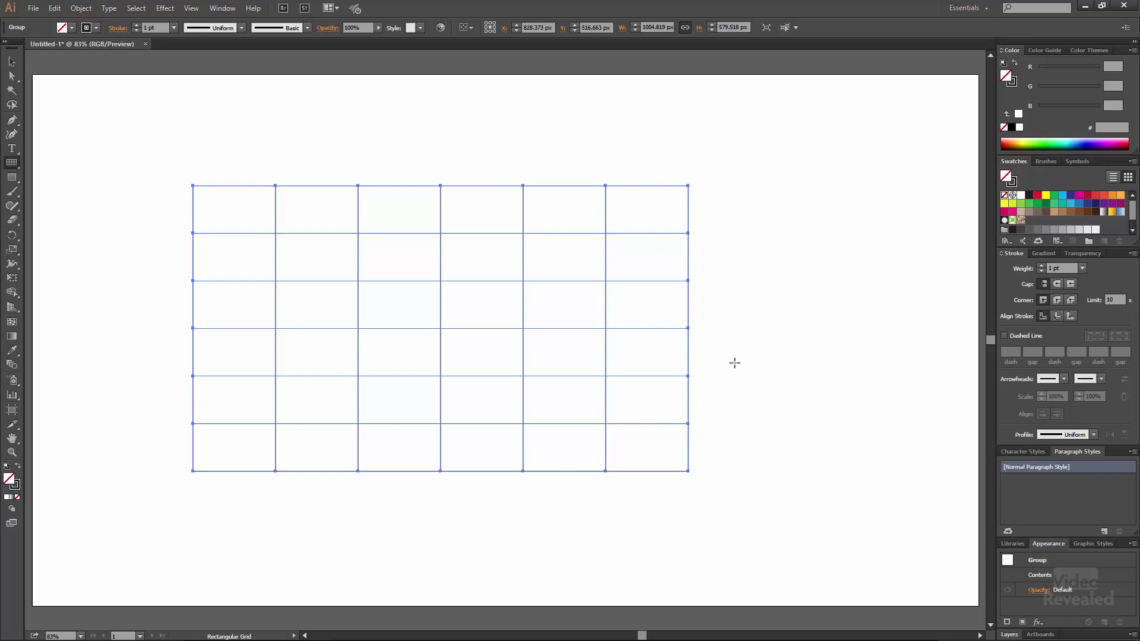
key(ctrl+shift+a)
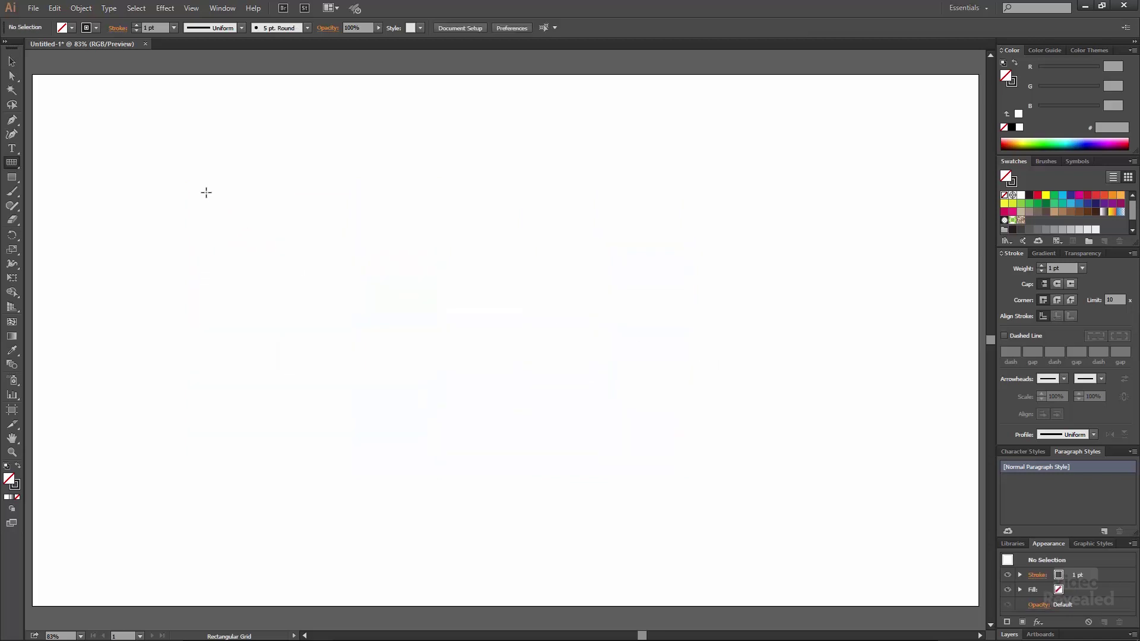
drag(185, 173, 626, 436)
key(Up)
key(Up)
key(Up)
key(Up)
key(Up)
key(Up)
key(Up)
key(Up)
key(Up)
key(Up)
key(Up)
key(Up)
key(Down)
key(Down)
key(Down)
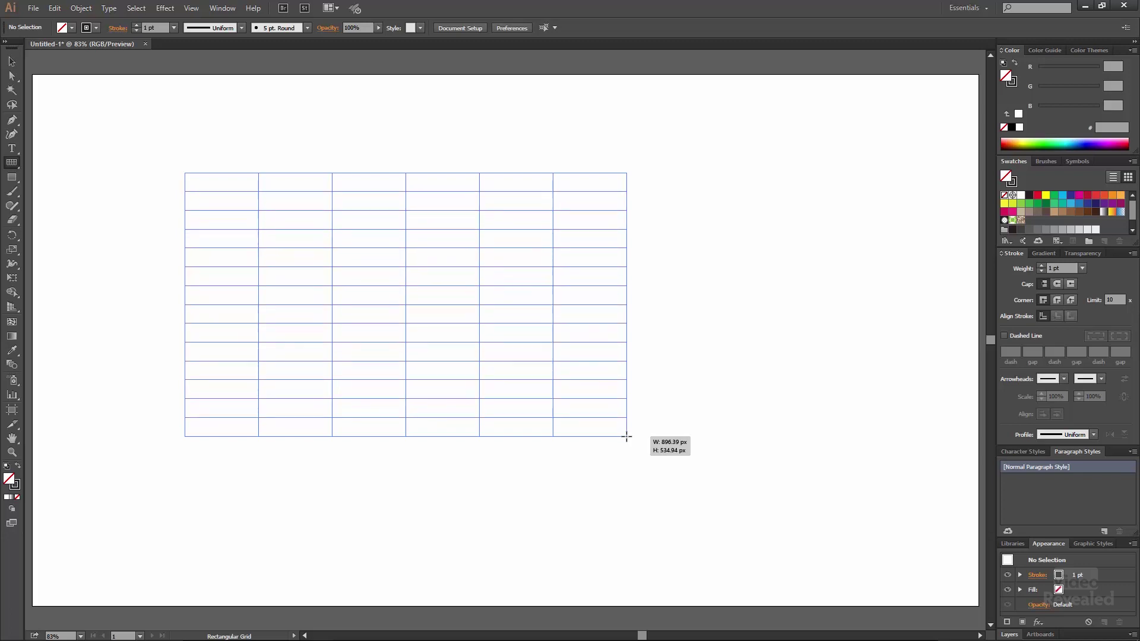
drag(626, 437, 628, 437)
key(Right)
key(Right)
key(Right)
key(Right)
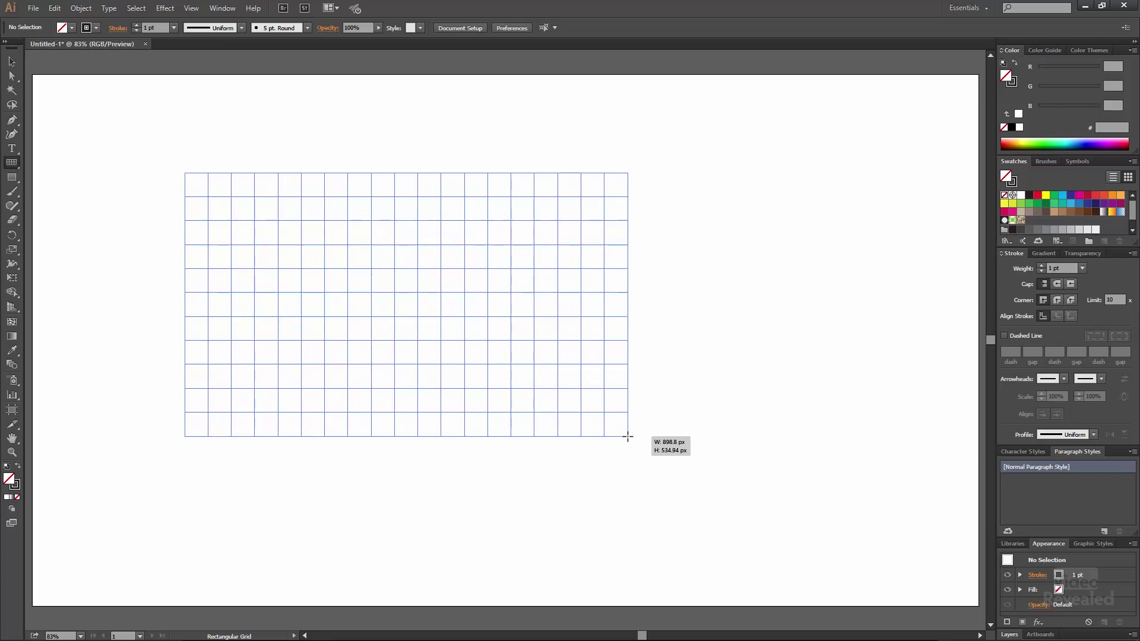
drag(627, 436, 628, 437)
key(Down)
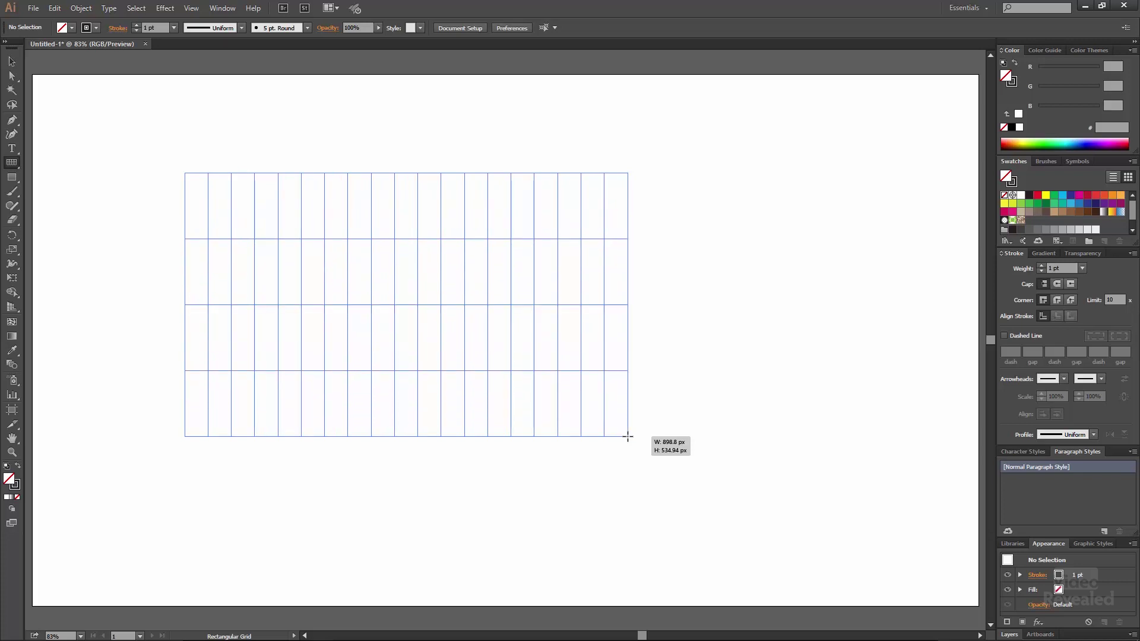
key(Right)
key(Right)
key(Right)
key(Right)
key(Right)
key(Right)
key(Right)
mouse_move(628, 437)
mouse_down()
mouse_move(651, 393)
mouse_move(638, 427)
mouse_move(626, 425)
mouse_move(646, 424)
mouse_up()
Skew the grid's columns back and forth between the left and right edges while dragging.
key(x)
key(x)
key(x)
key(x)
key(x)
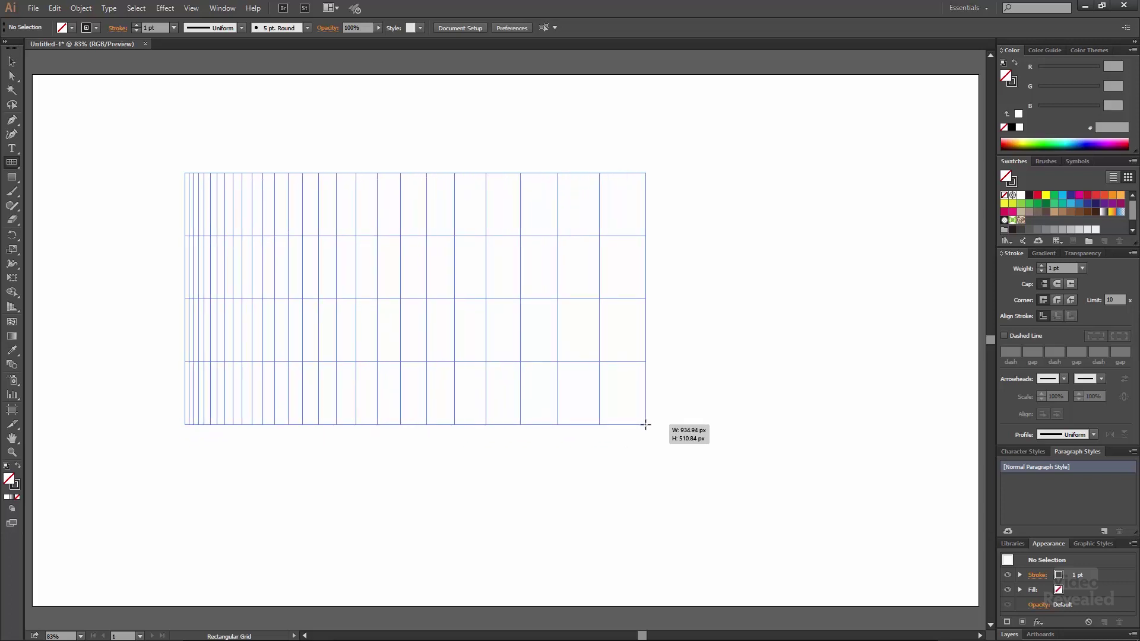
drag(646, 424, 642, 340)
key(x)
key(x)
key(x)
key(x)
key(x)
key(x)
key(c)
key(c)
key(c)
key(c)
key(c)
key(c)
key(c)
key(c)
key(c)
key(c)
key(c)
key(c)
key(x)
key(x)
key(x)
key(x)
key(x)
key(x)
Settle on 3 horizontal and 27 vertical dividers with 20% skew, then delete the grid.
key(x)
key(x)
key(x)
key(x)
key(x)
key(x)
key(c)
key(c)
key(c)
key(c)
key(c)
key(c)
key(x)
key(x)
key(x)
key(x)
key(x)
key(x)
key(c)
key(c)
key(c)
key(c)
key(c)
key(c)
Skew the grid's rows toward the bottom and top and adjust the row count.
key(f)
key(f)
key(f)
key(f)
key(f)
key(v)
key(v)
key(Down)
key(Down)
key(Up)
key(Up)
key(Up)
key(Up)
key(Up)
key(Up)
key(Up)
key(Up)
key(Up)
key(Up)
key(Up)
key(Up)
key(Up)
key(Up)
key(Up)
key(f)
key(f)
key(f)
key(f)
key(v)
key(v)
key(v)
key(v)
key(v)
key(v)
key(v)
key(v)
key(v)
key(v)
key(v)
key(f)
key(f)
key(f)
key(f)
key(f)
key(f)
key(v)
key(Down)
key(Down)
key(Down)
key(Down)
key(Down)
key(Down)
key(Down)
key(Down)
key(Down)
key(Down)
key(Down)
key(Down)
key(Down)
key(Down)
key(Right)
key(Right)
key(c)
key(c)
key(c)
key(c)
key(c)
key(c)
key(c)
key(c)
key(c)
key(c)
key(c)
key(c)
key(v)
key(v)
key(f)
key(f)
key(x)
key(x)
key(x)
key(Right)
key(Right)
key(Right)
key(Right)
key(Right)
key(Right)
key(Right)
key(Right)
key(Right)
key(Right)
key(Right)
key(Right)
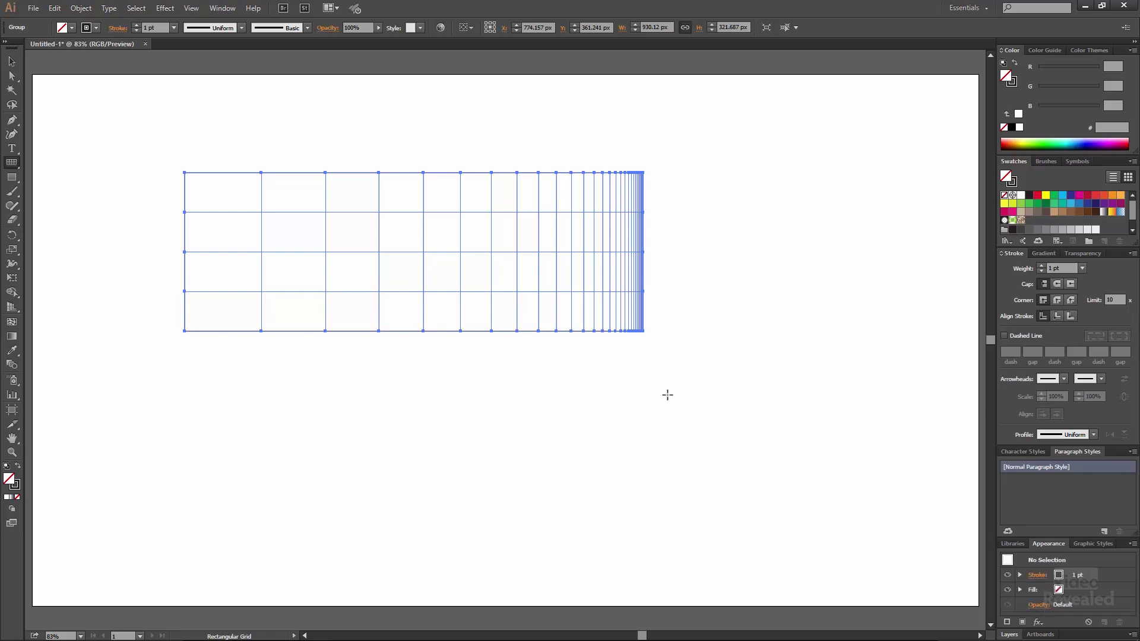
key(Delete)
click(195, 181)
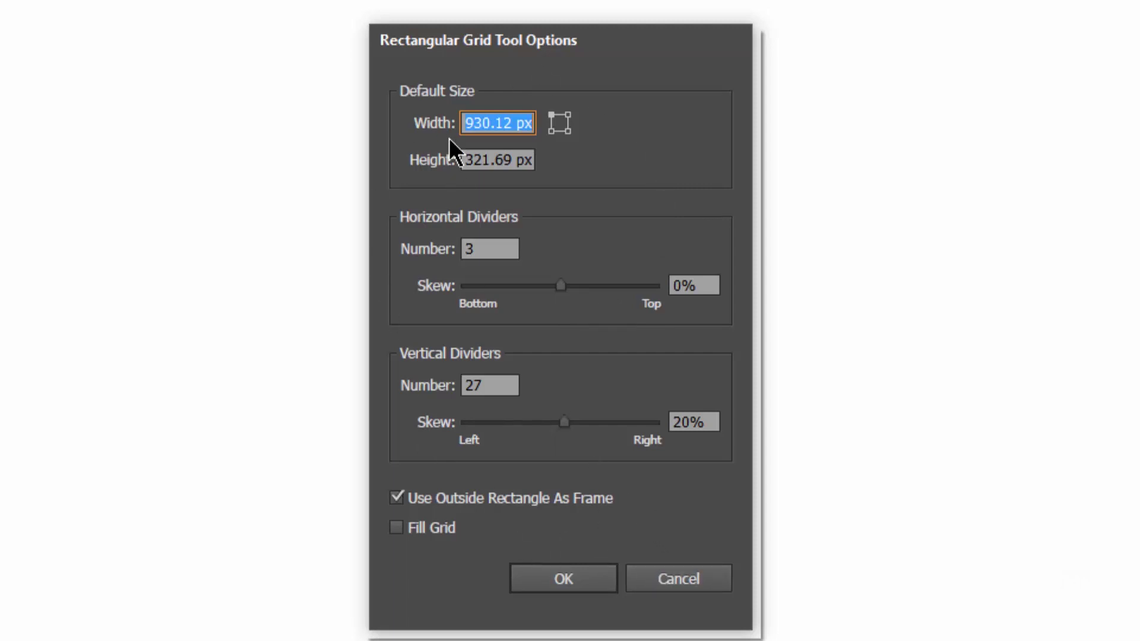
Set the grid to Width 1300 px and Height 200 px and place it.
text(1300)
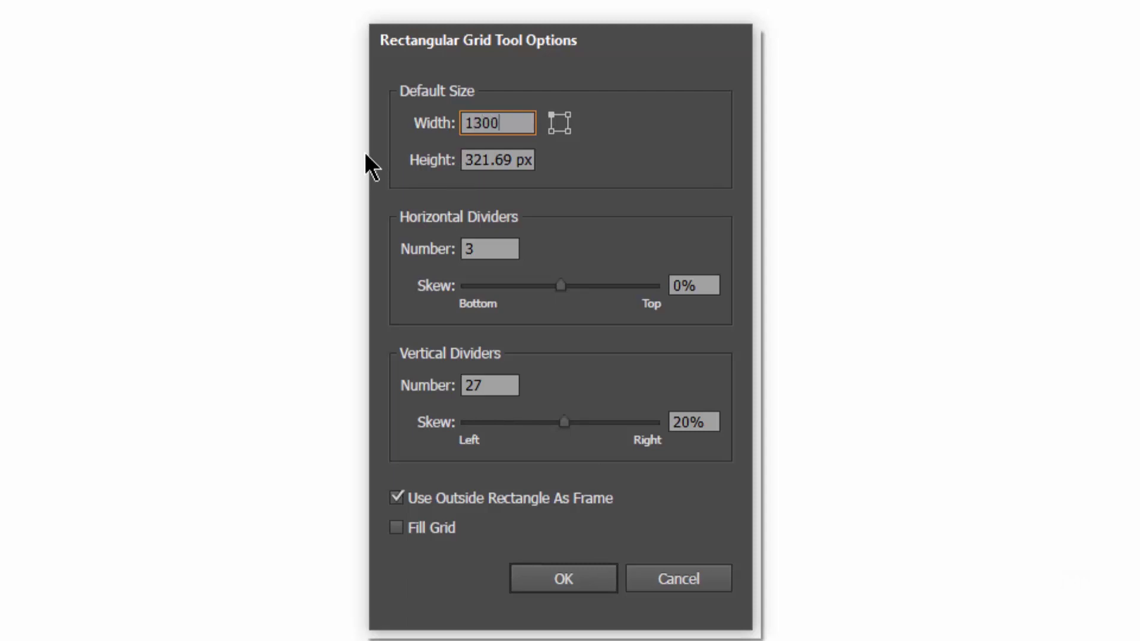
key(Tab)
text(200)
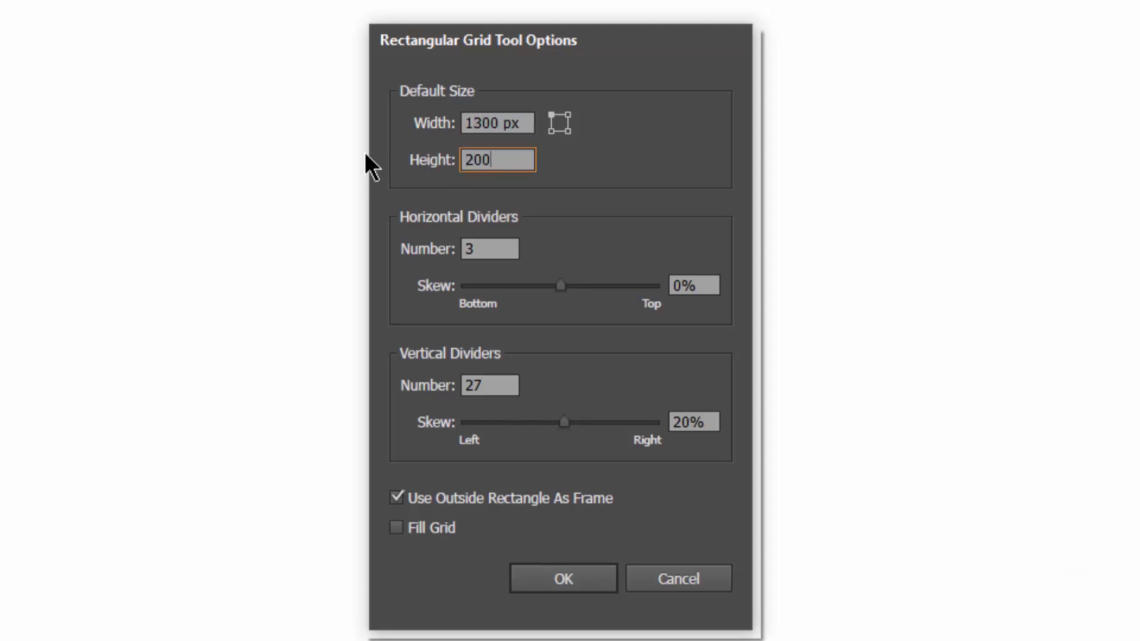
key(Tab)
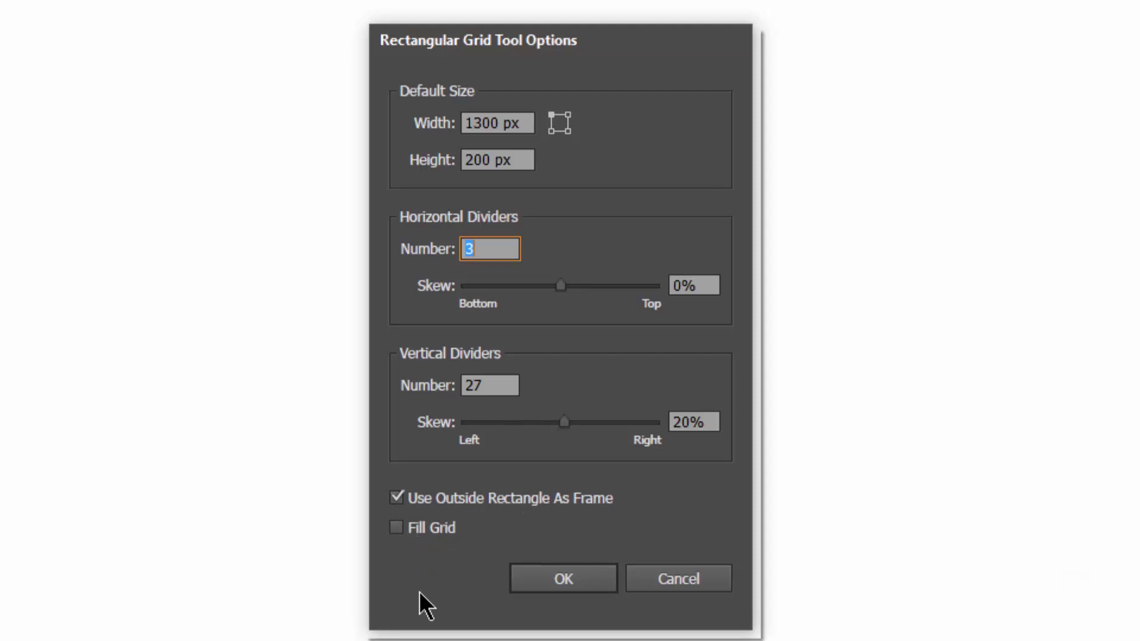
click(560, 578)
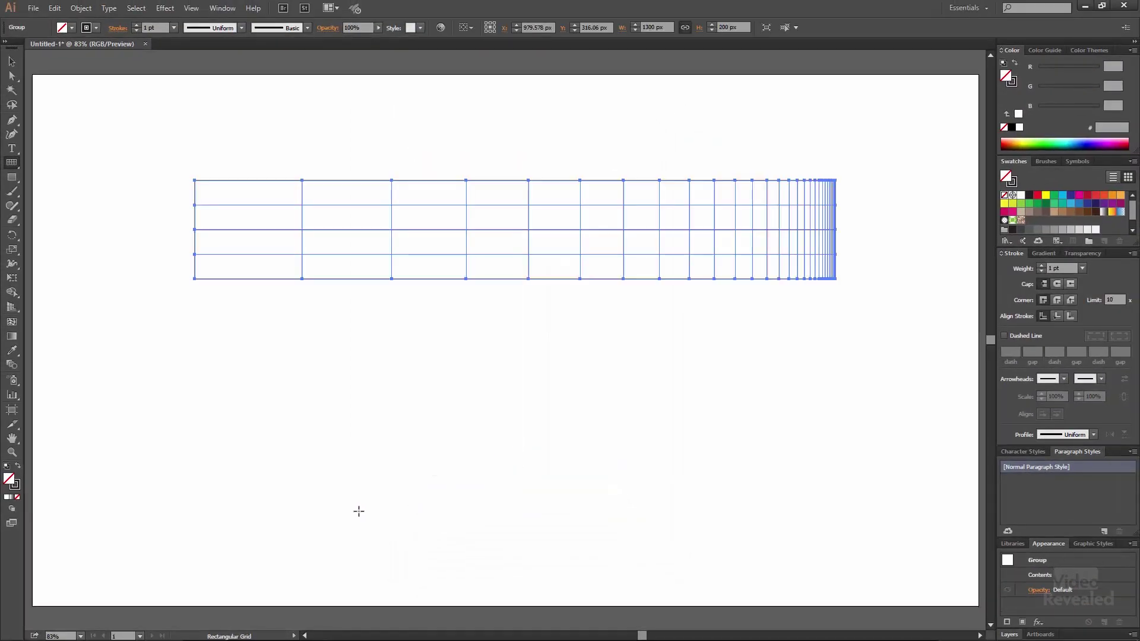
click(11, 61)
click(176, 124)
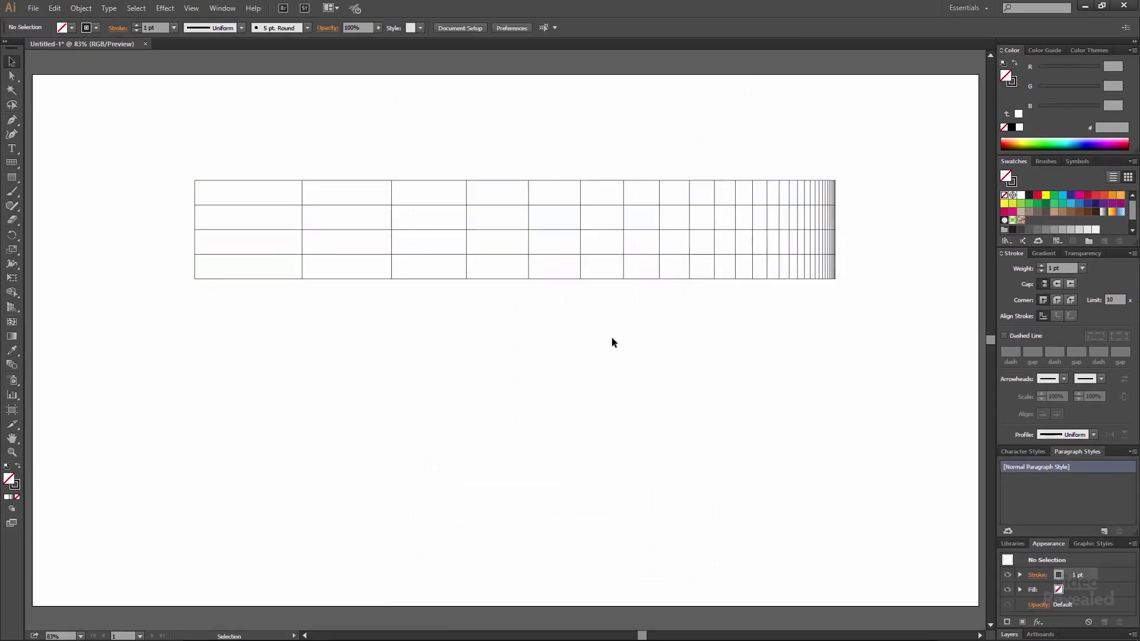
click(186, 13)
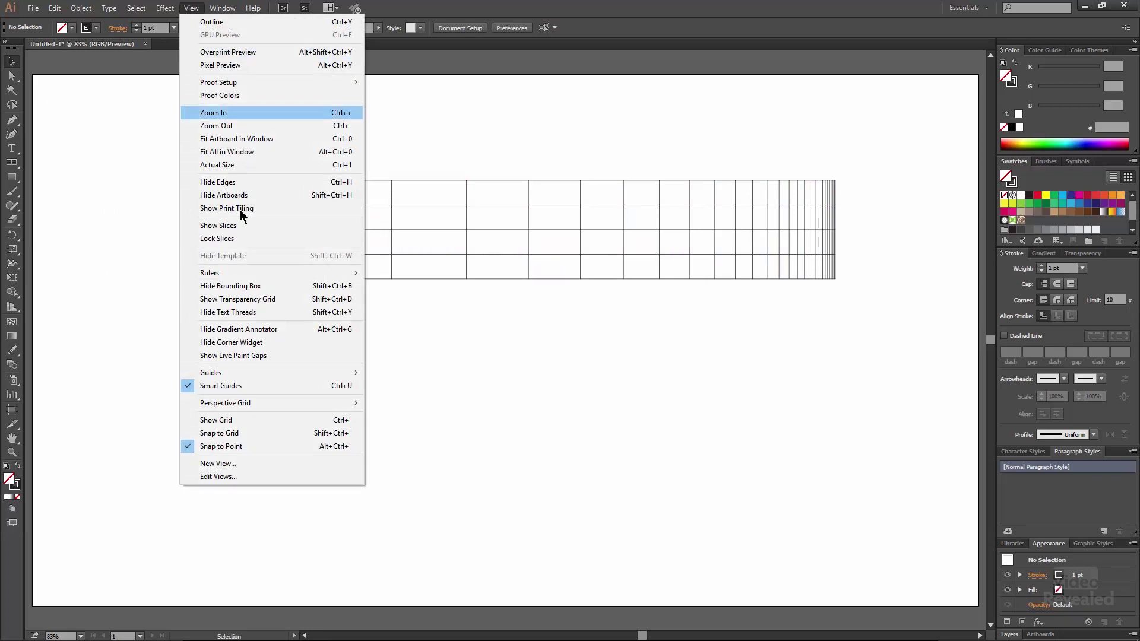
click(347, 301)
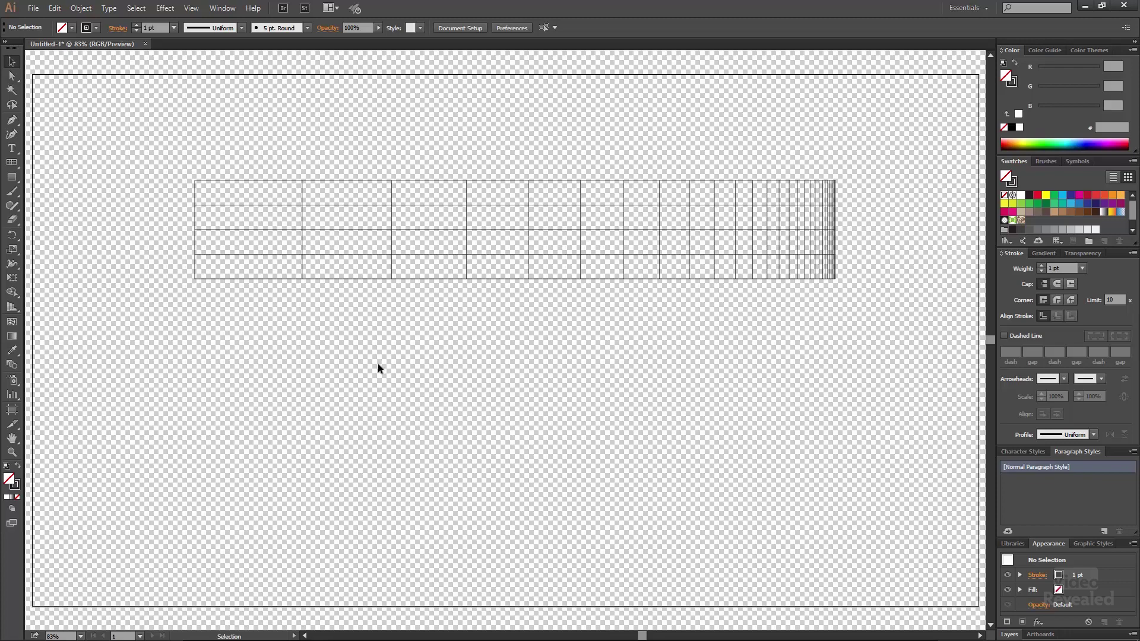
key(ctrl+shift+d)
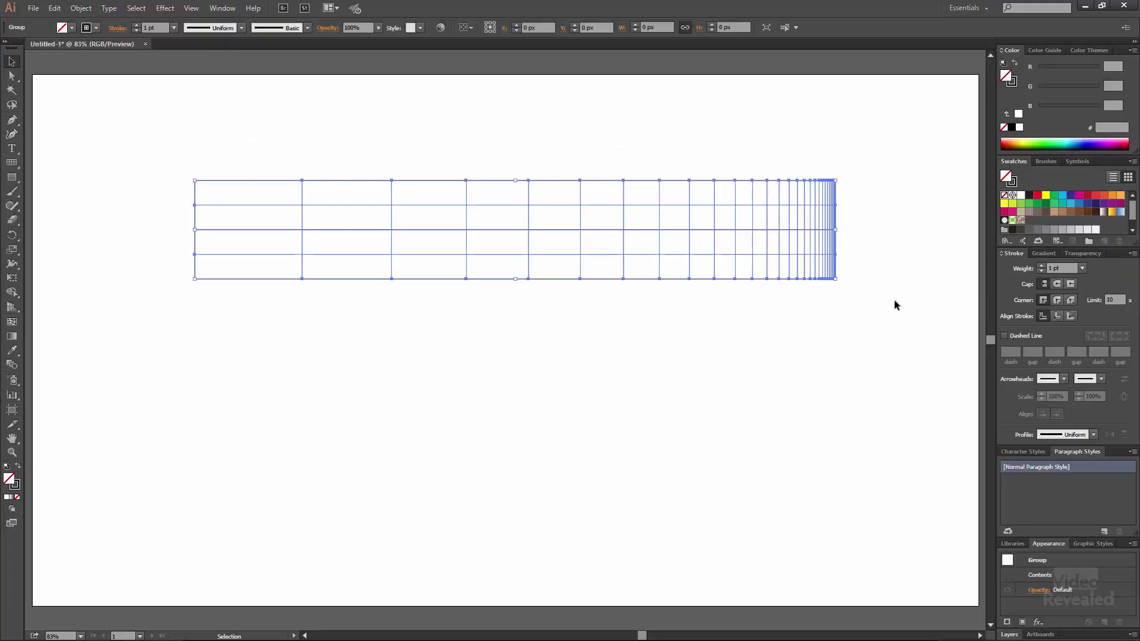
click(11, 411)
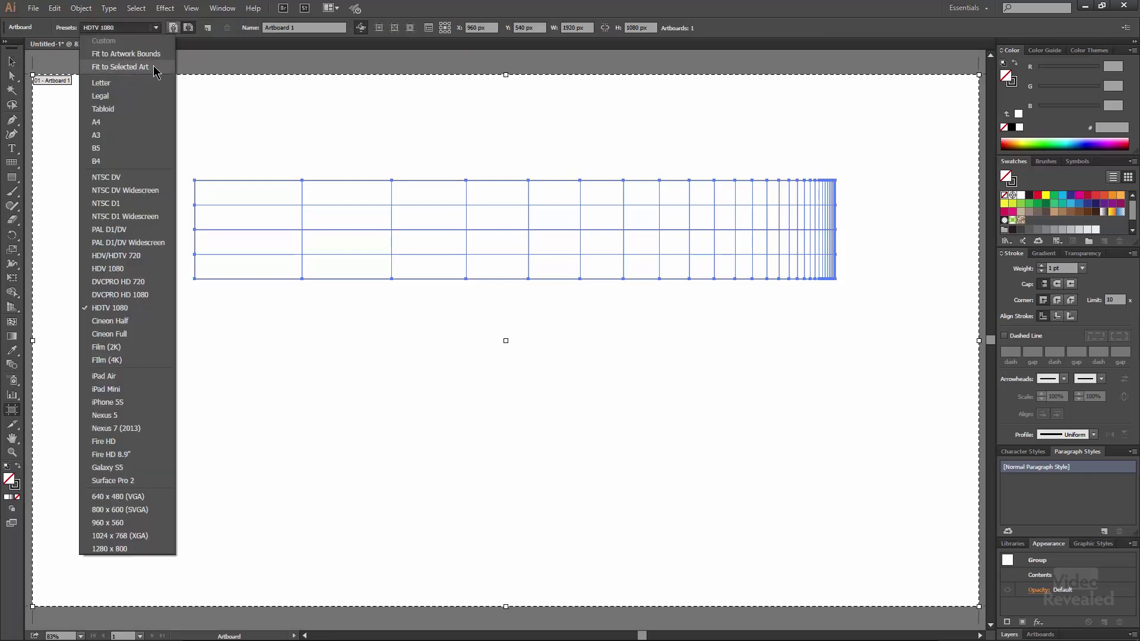
Fit Artboard 1 to the selected grid, about 1301 × 201 px.
click(121, 66)
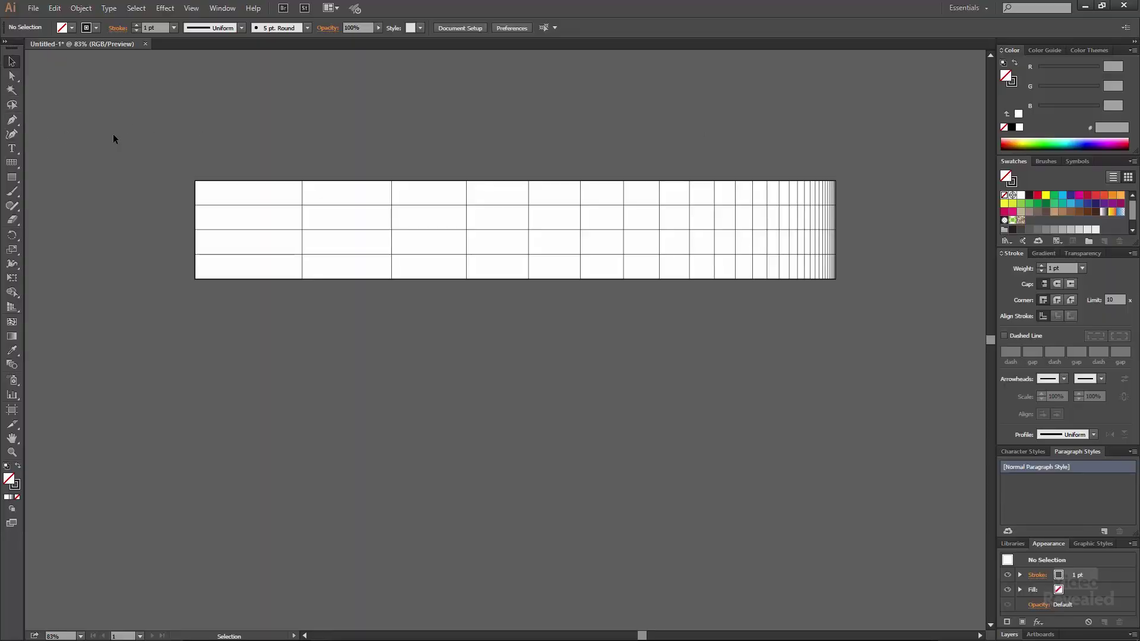
Save the document over grid1.ai in the Test folder.
key(ctrl+s)
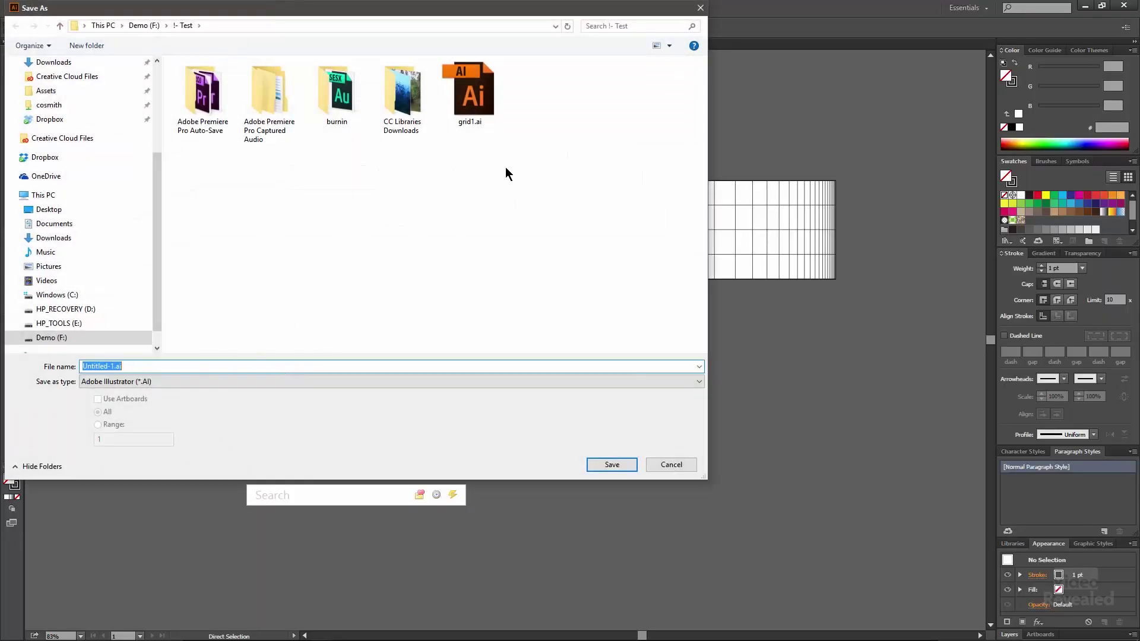
double_click(473, 95)
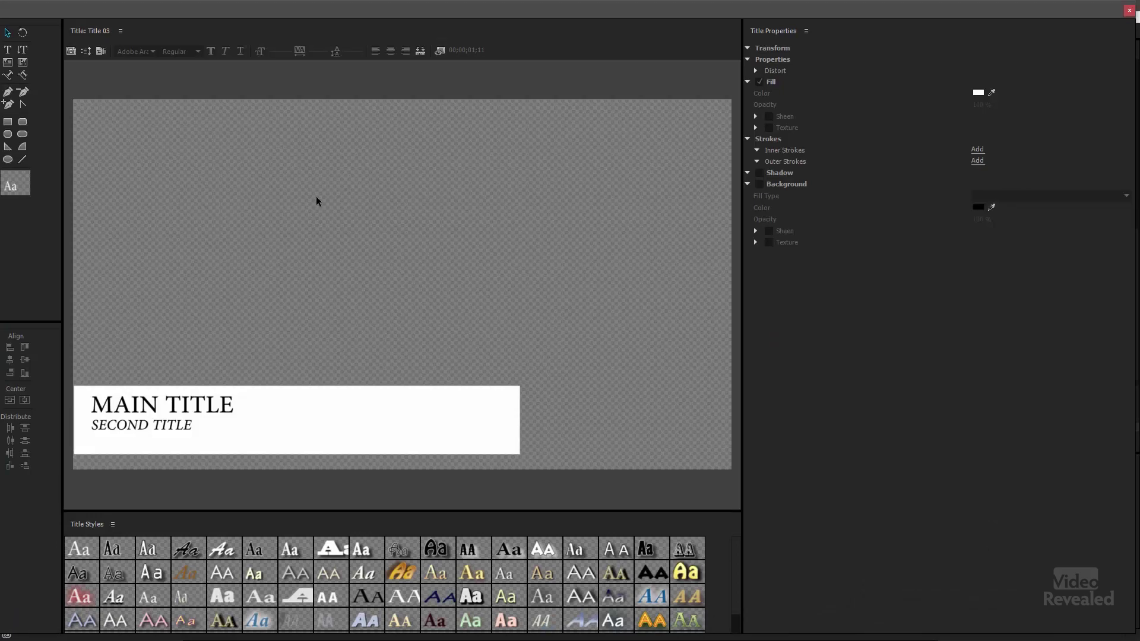
Insert grid1.ai into the title as a graphic.
right_click(208, 208)
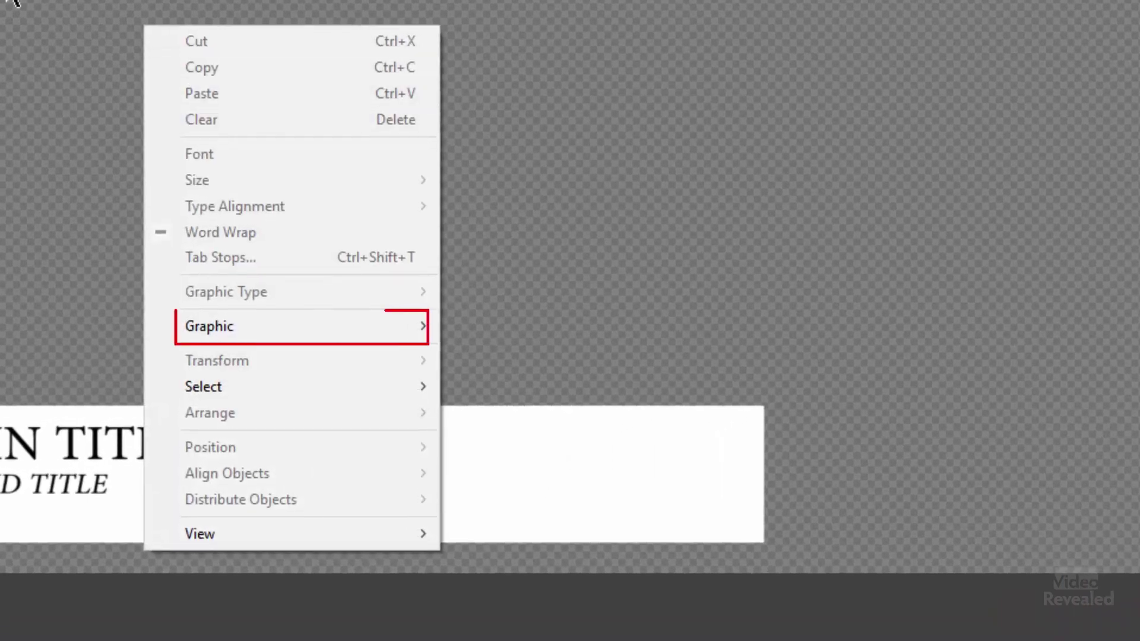
mouse_move(247, 326)
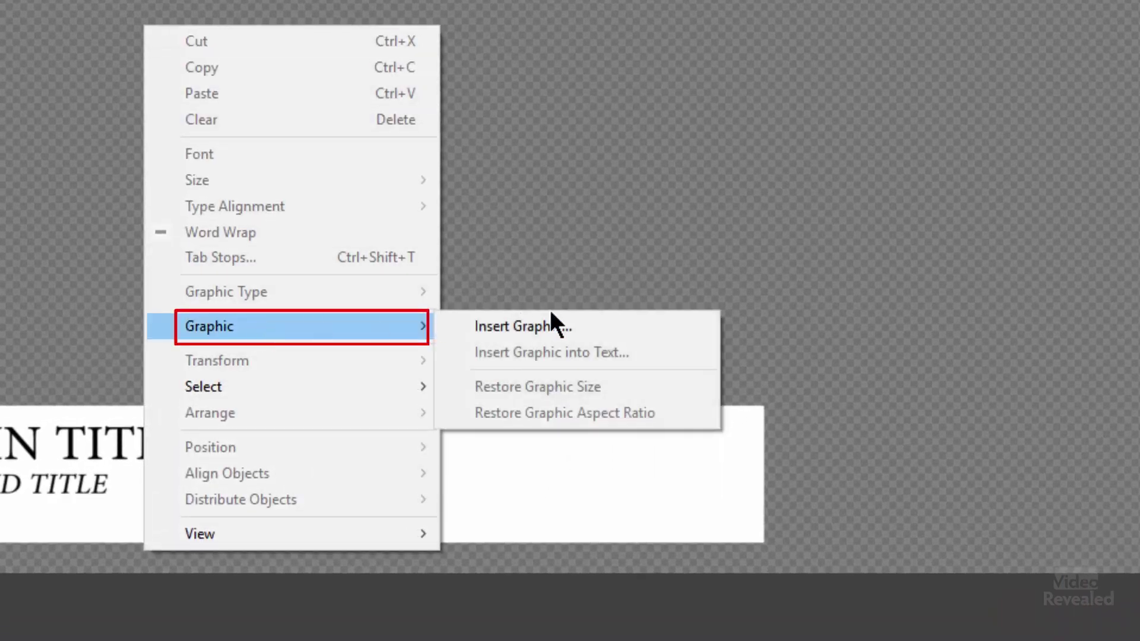
click(585, 327)
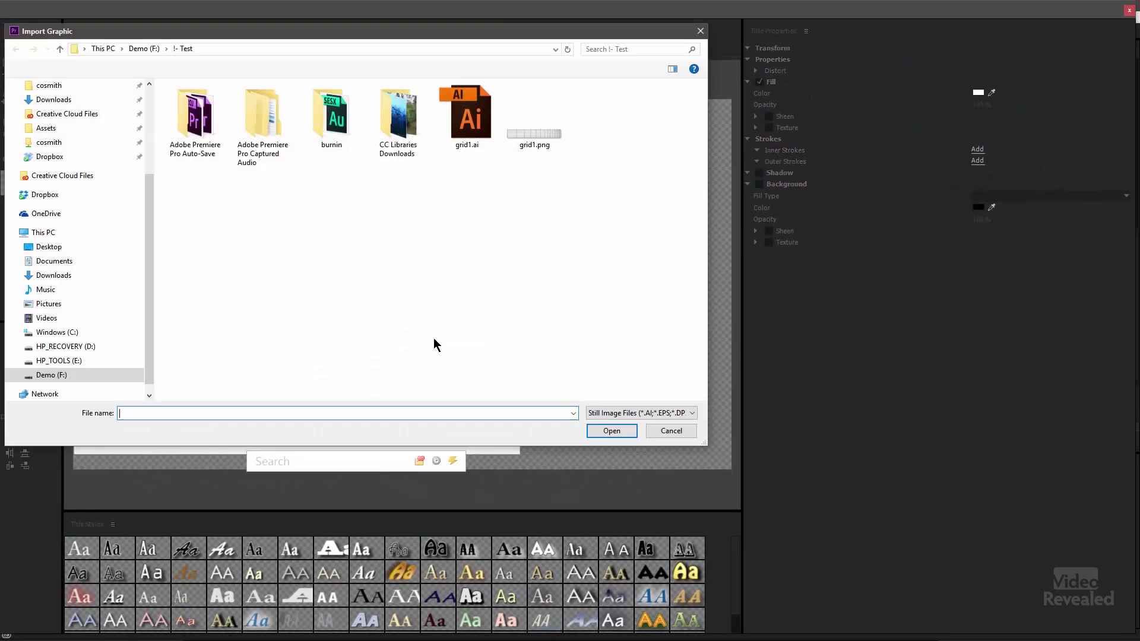
click(472, 125)
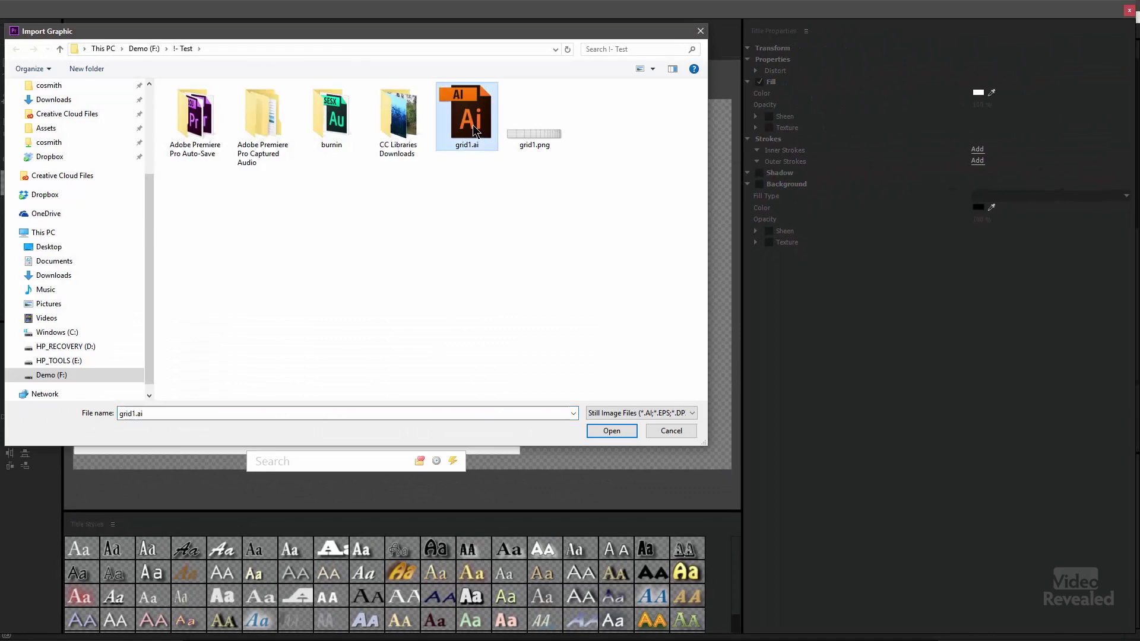
click(611, 431)
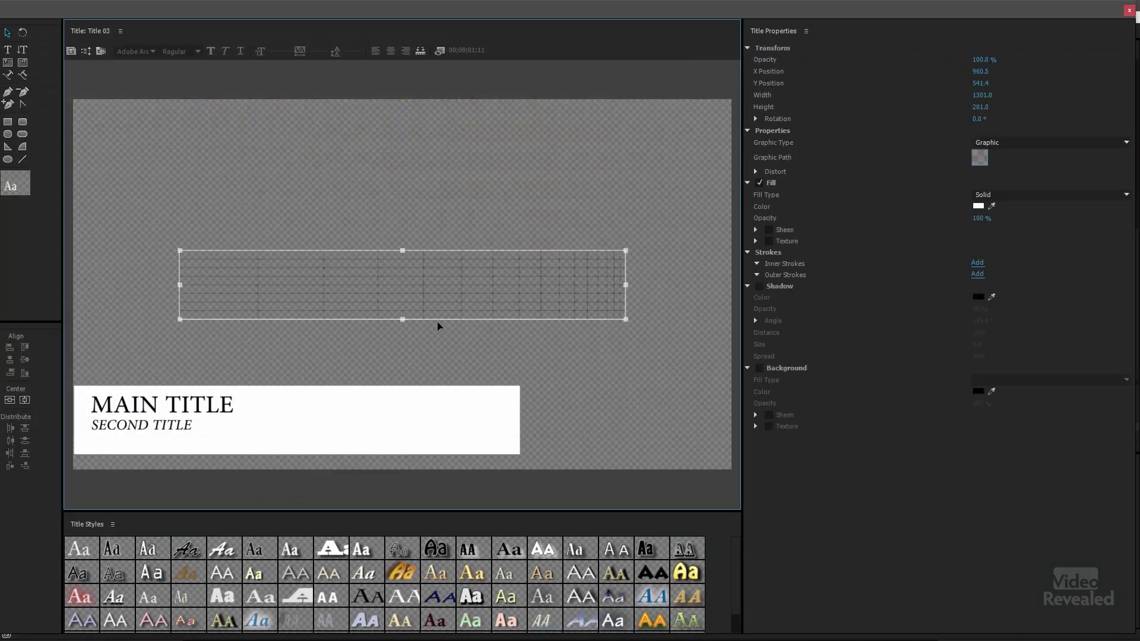
Position the grid graphic over the white lower-third bar behind MAIN TITLE.
drag(434, 300, 331, 438)
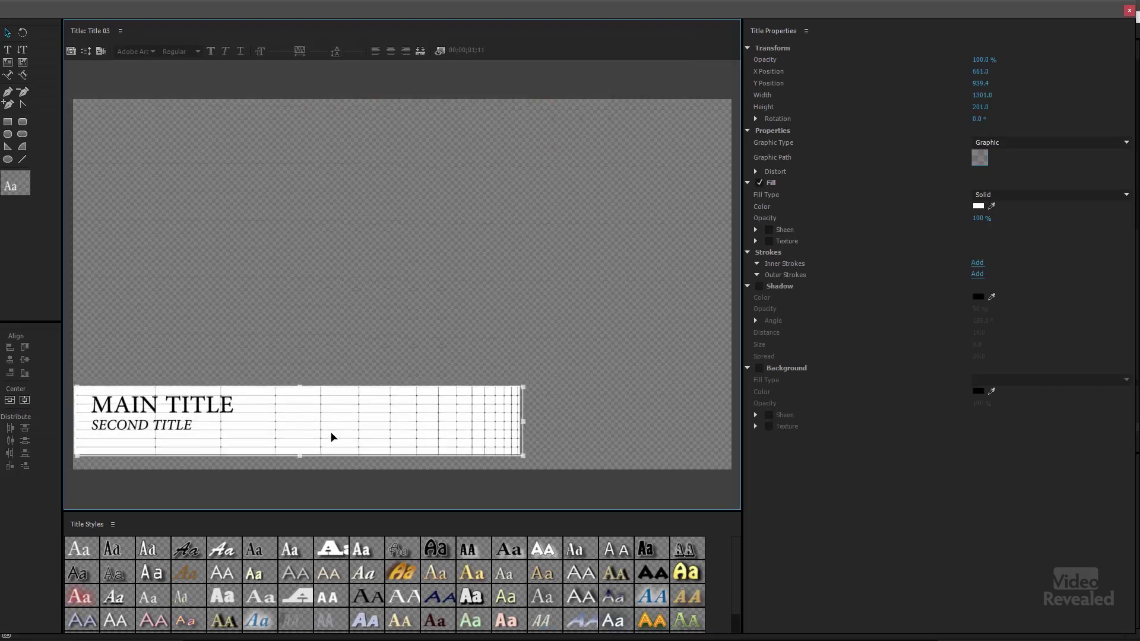
click(402, 328)
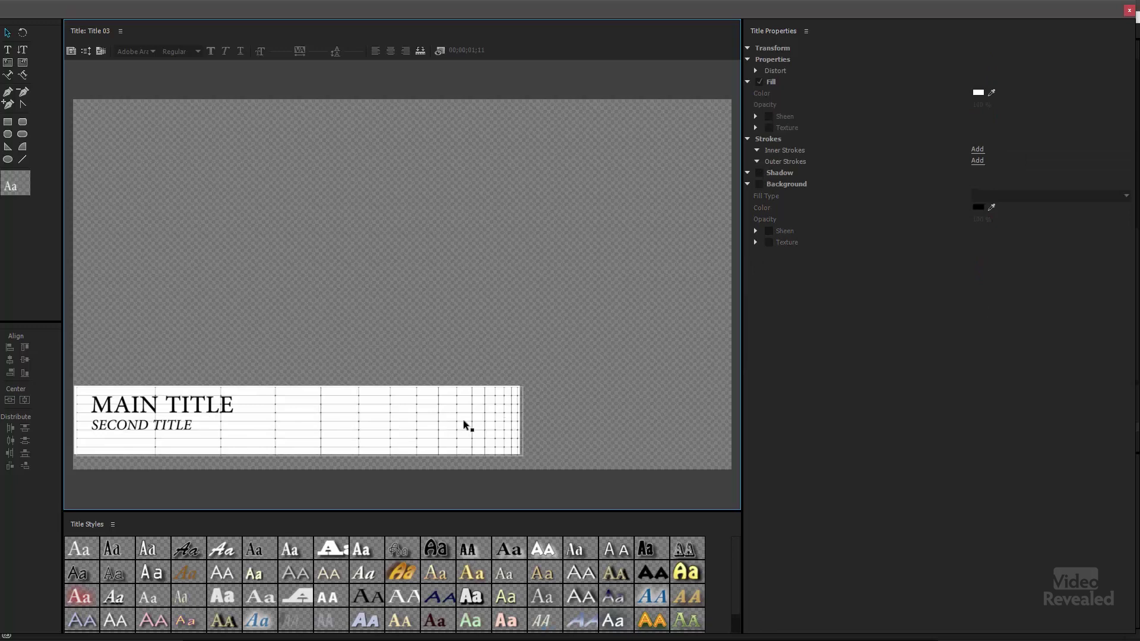
drag(463, 422, 466, 421)
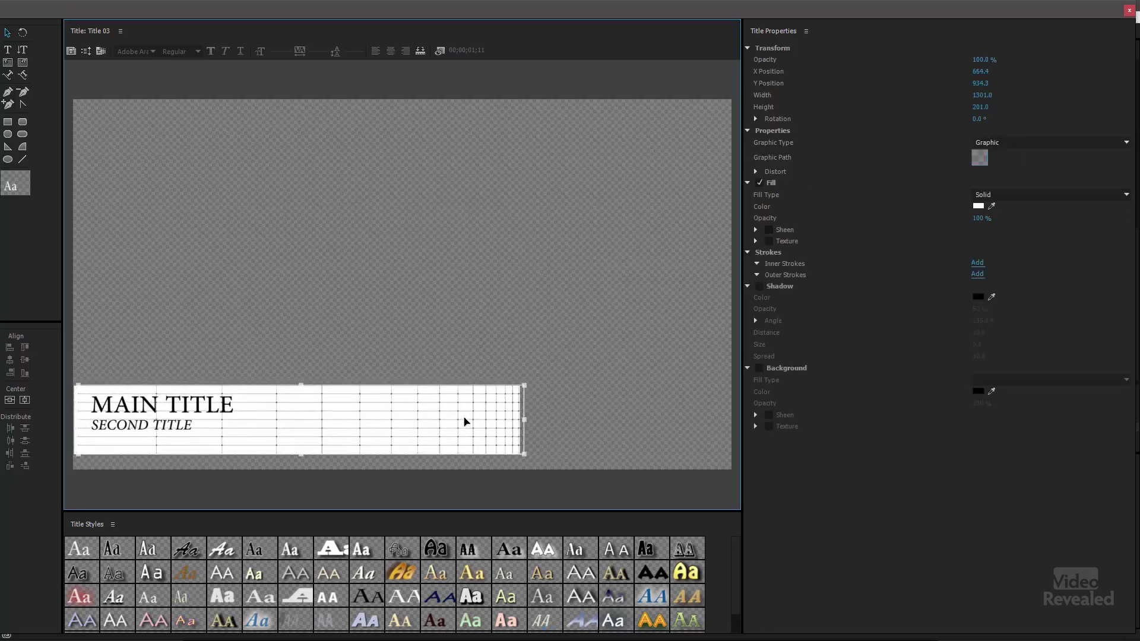
click(461, 357)
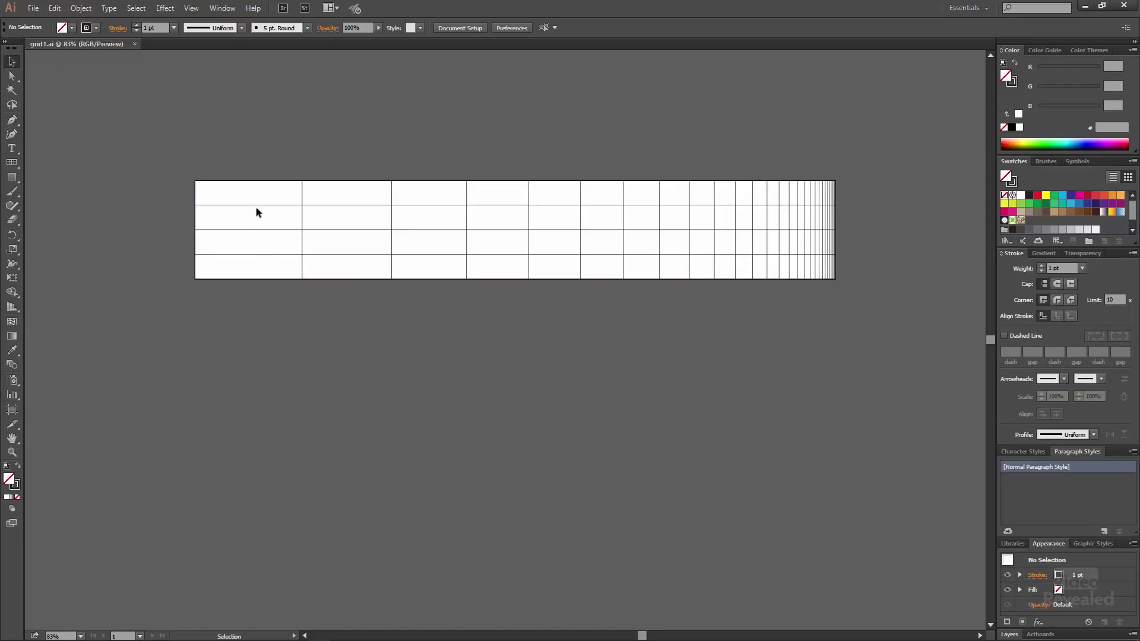
click(257, 205)
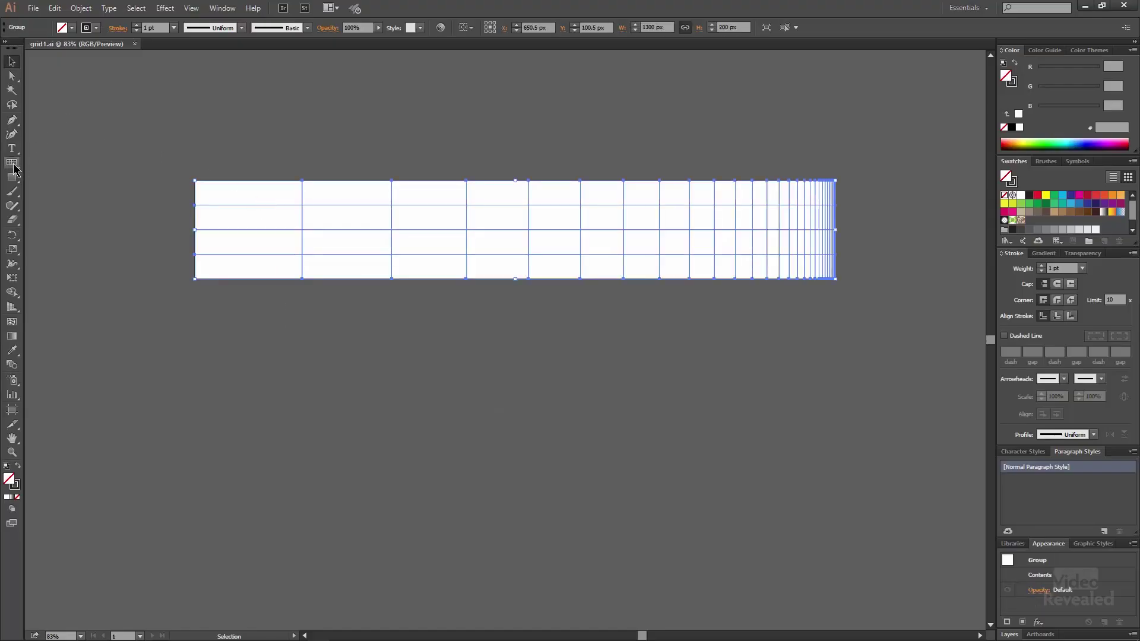
click(14, 169)
click(232, 194)
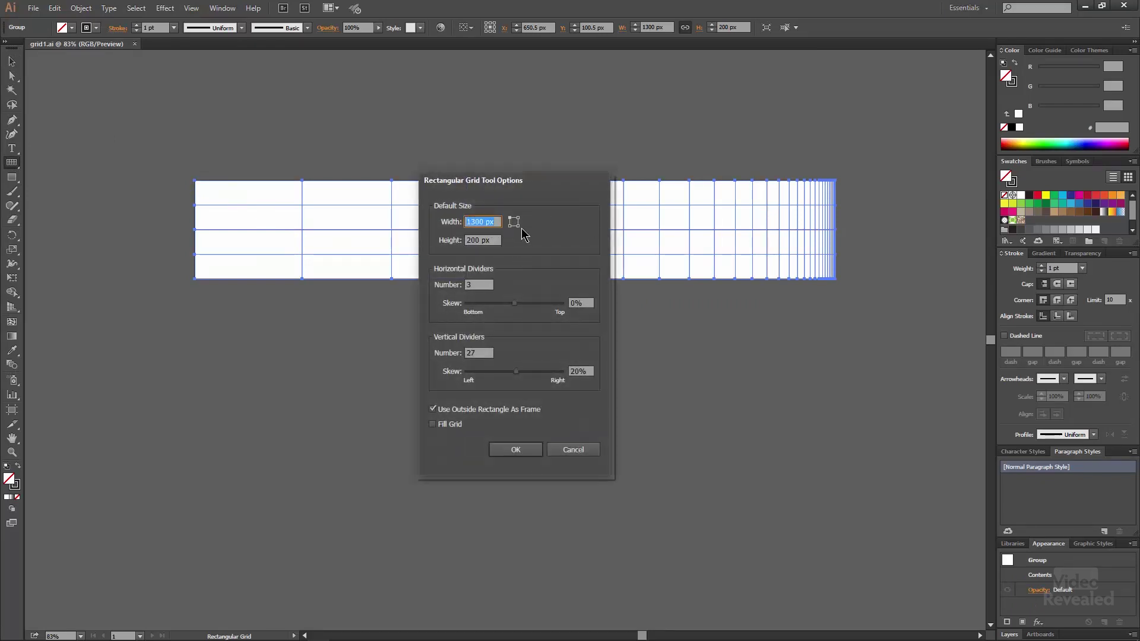
drag(506, 373, 499, 373)
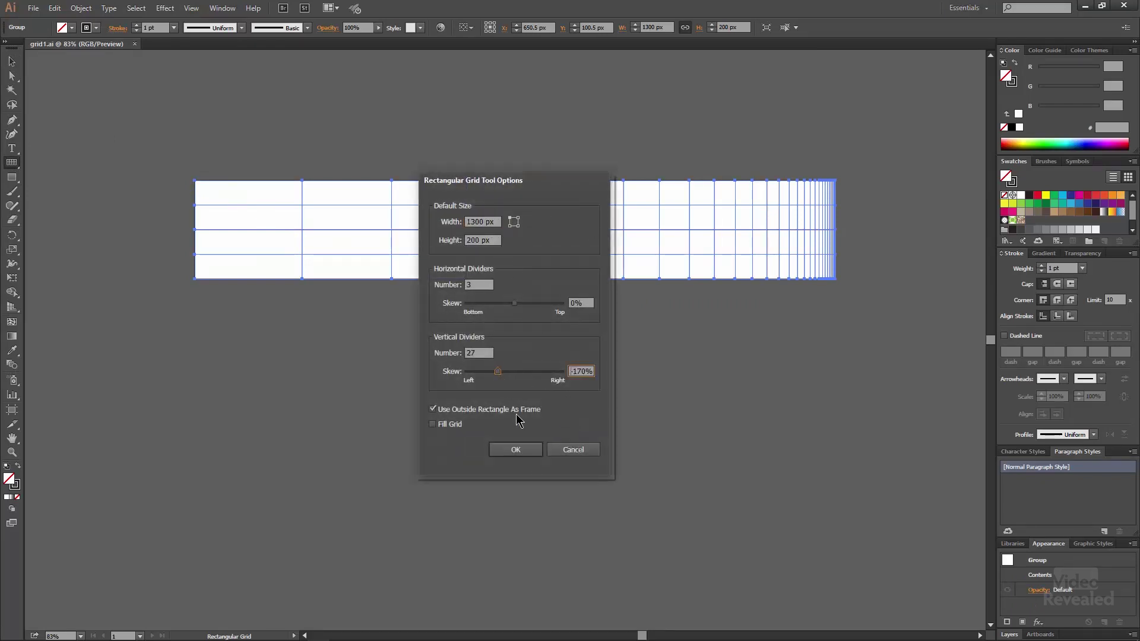
click(516, 450)
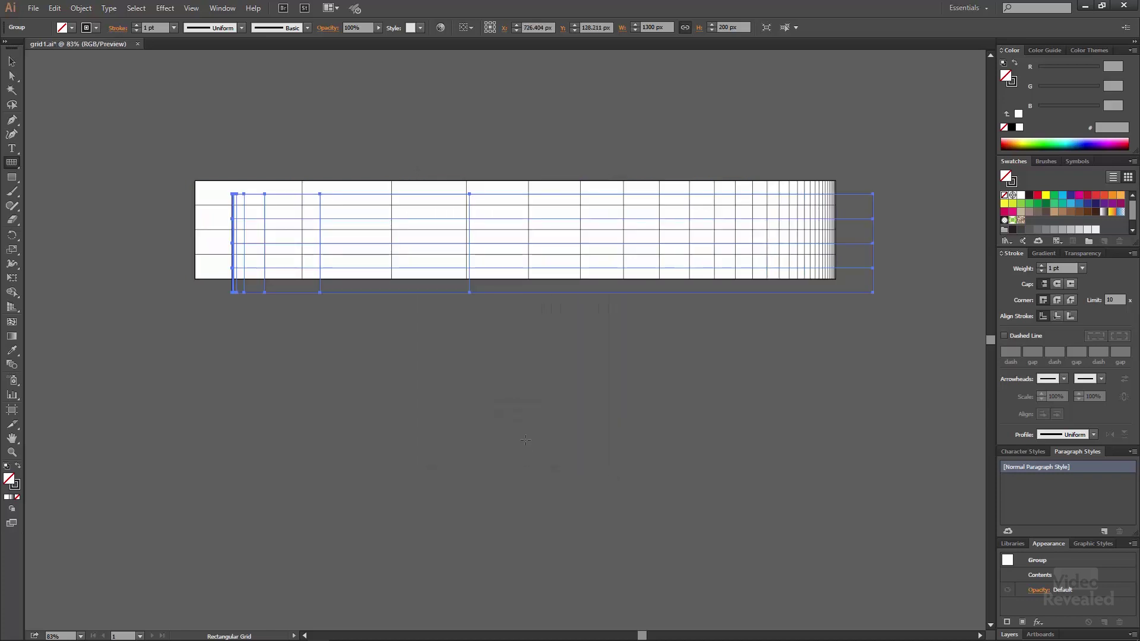
key(ctrl+shift+a)
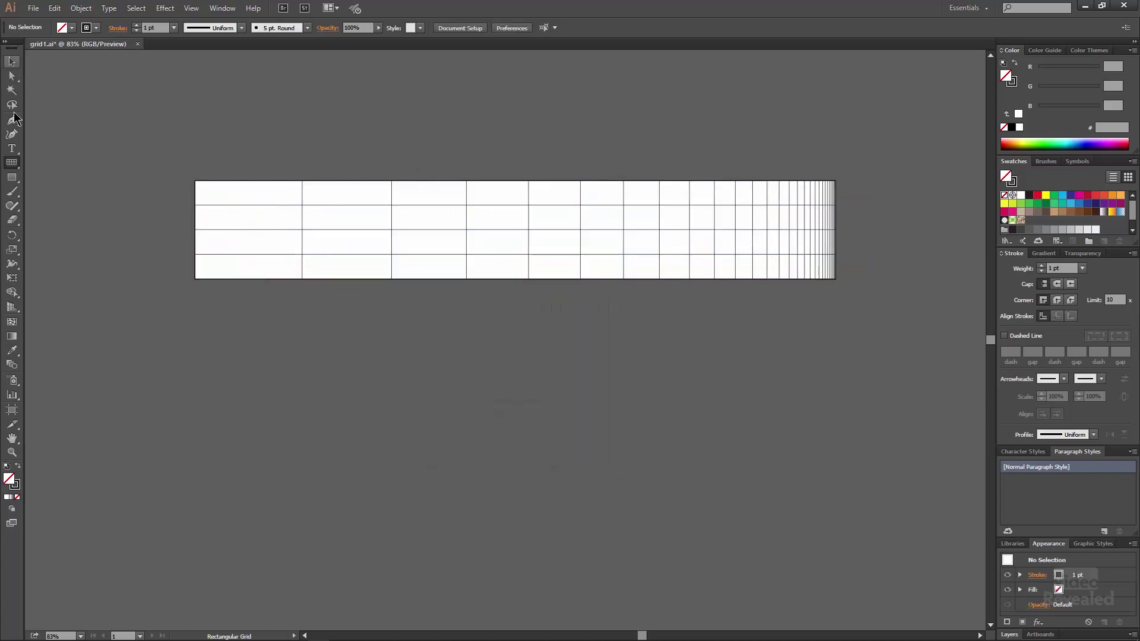
click(12, 61)
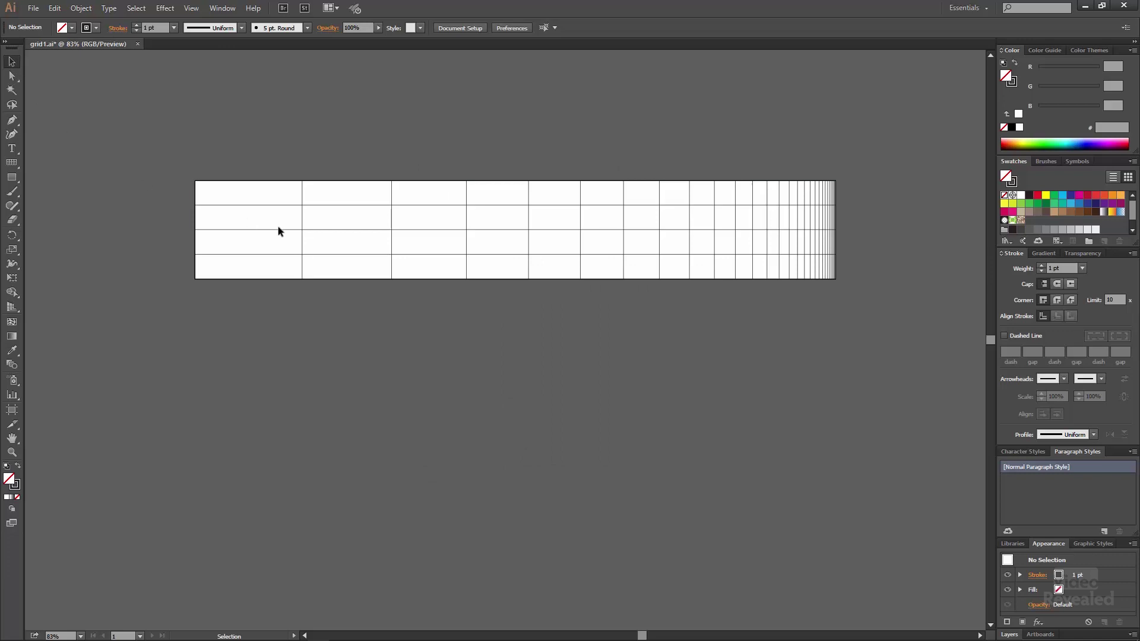
click(325, 208)
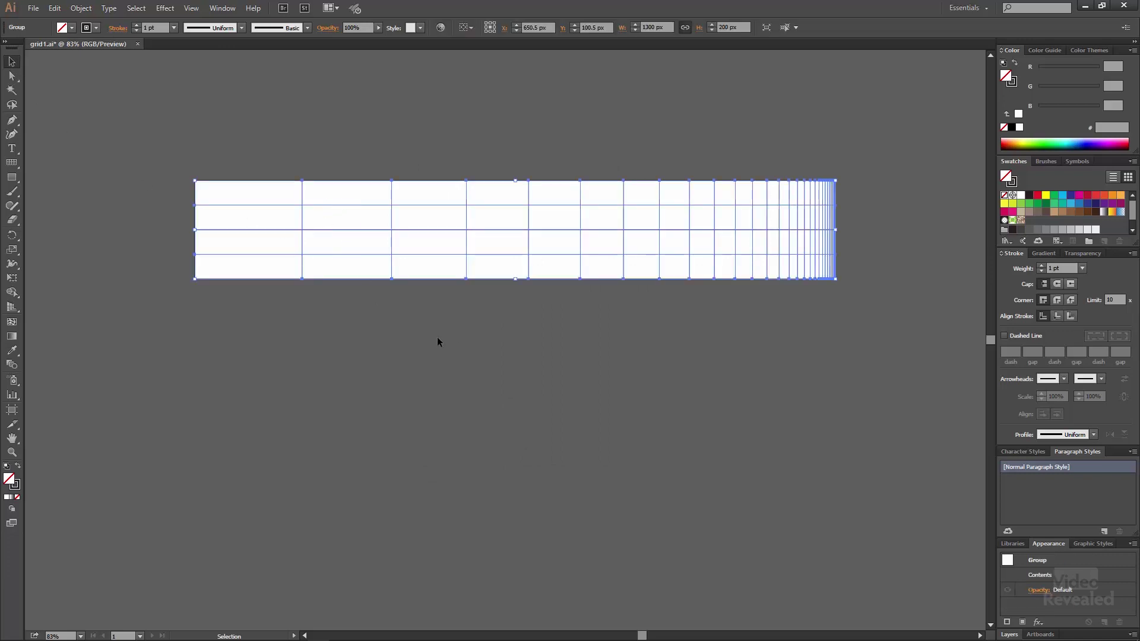
Expand the grid's fill and stroke into editable shapes.
click(81, 8)
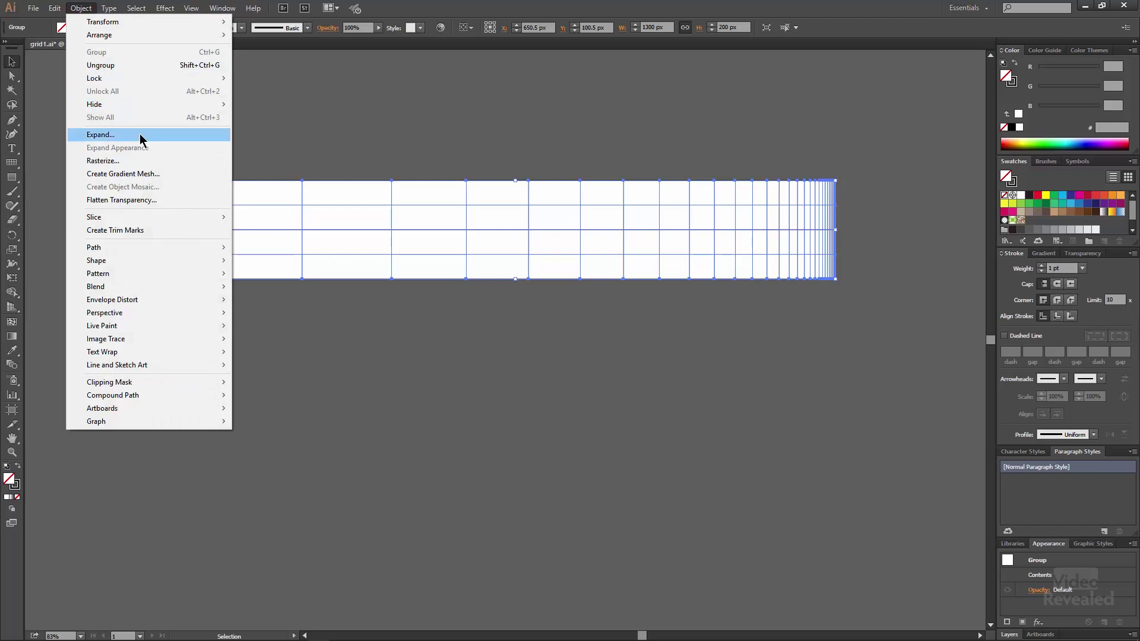
click(101, 134)
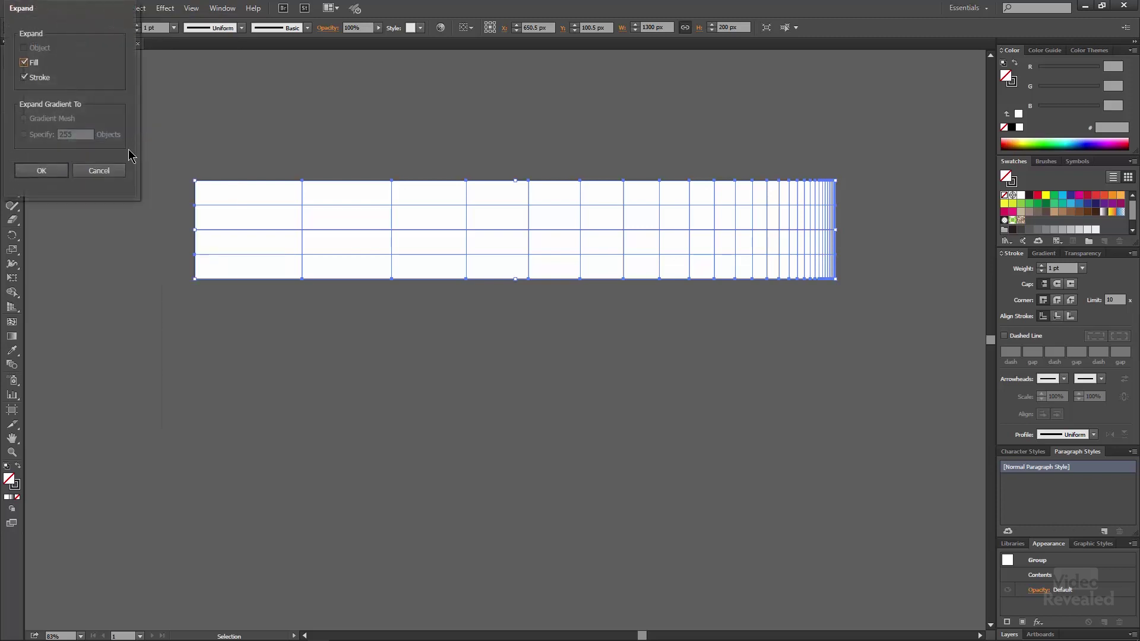
click(42, 171)
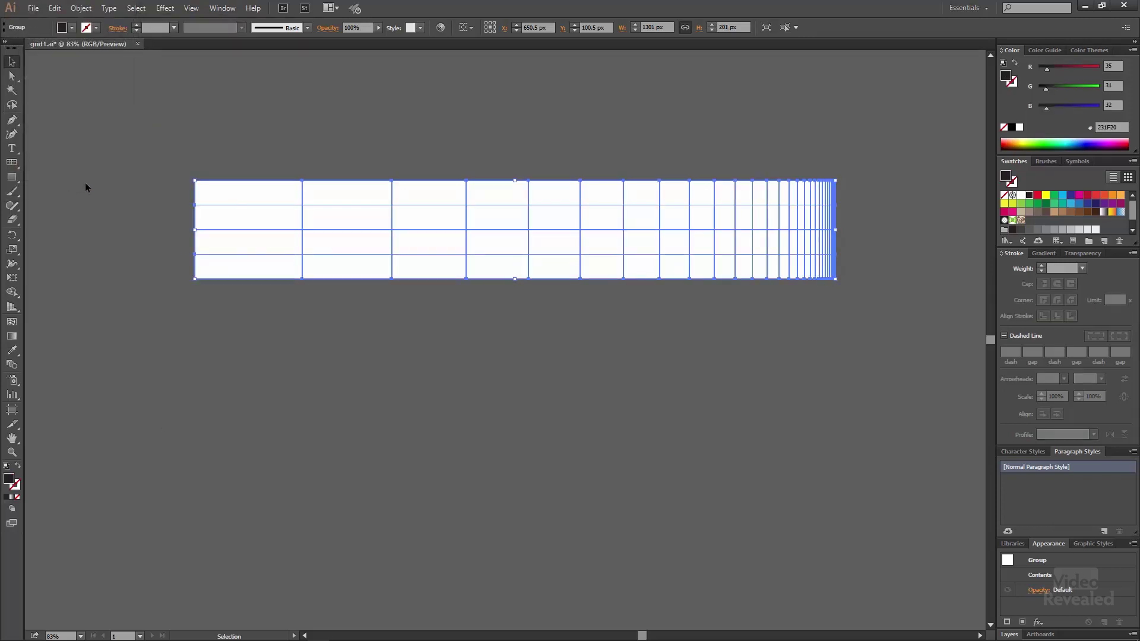
click(269, 159)
click(303, 195)
Ungroup the expanded grid and shift the third vertical divider slightly right.
click(82, 8)
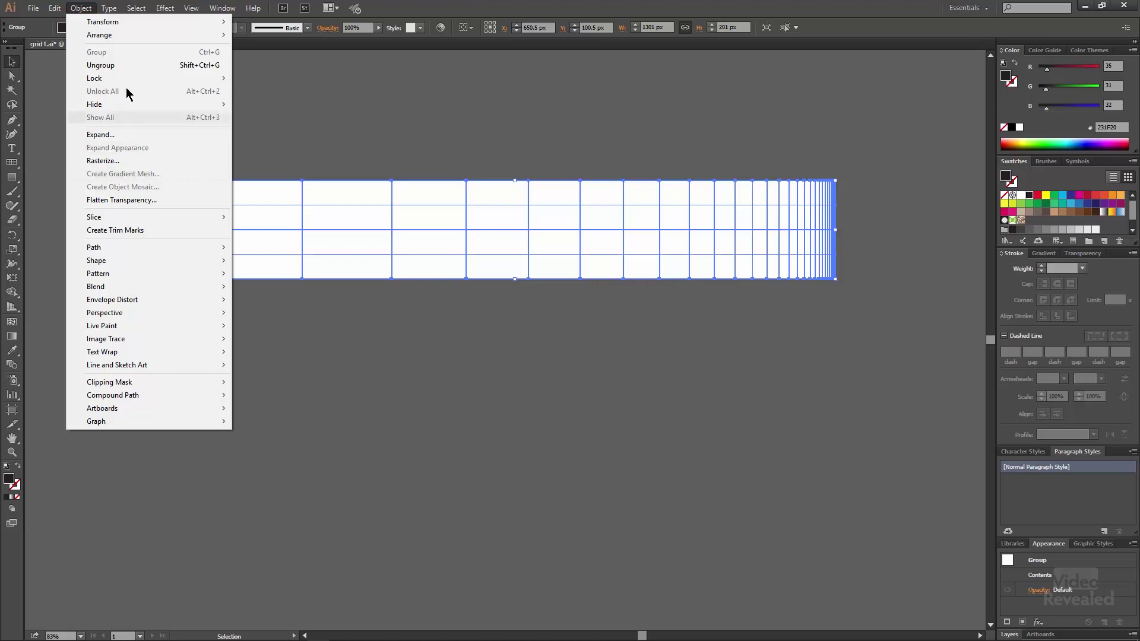
click(128, 65)
click(259, 148)
drag(274, 174, 308, 196)
click(259, 205)
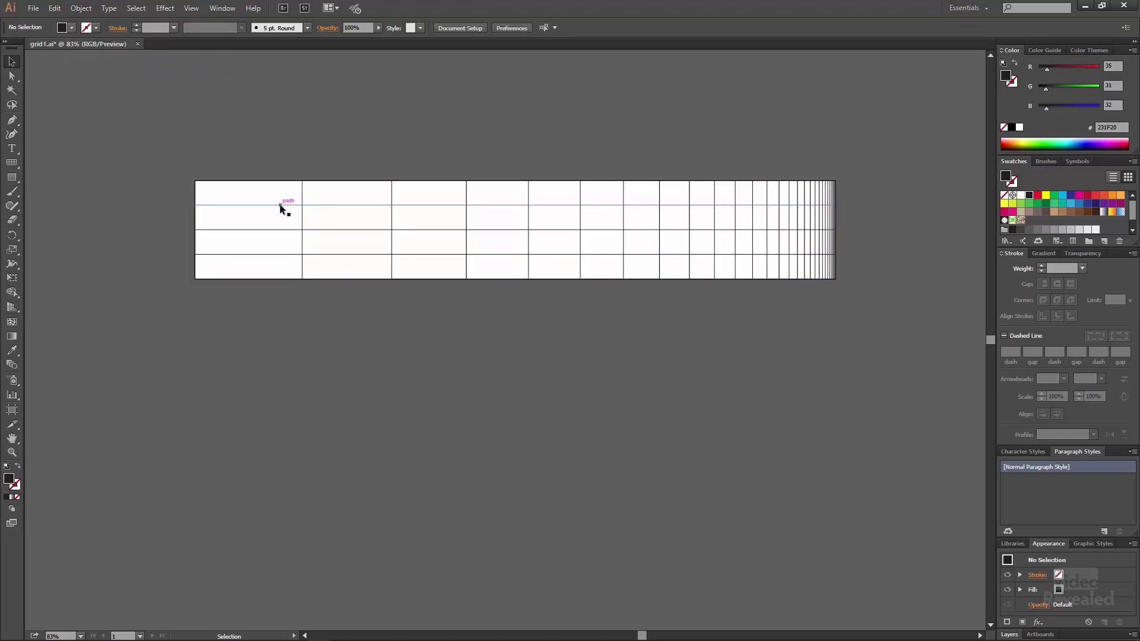
click(304, 195)
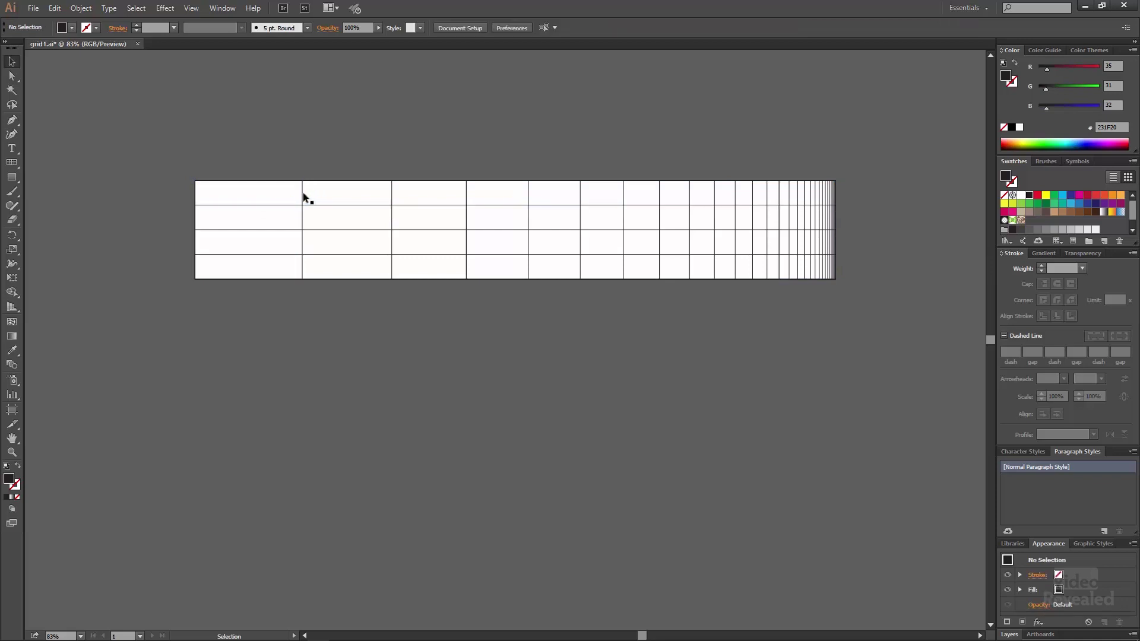
click(303, 195)
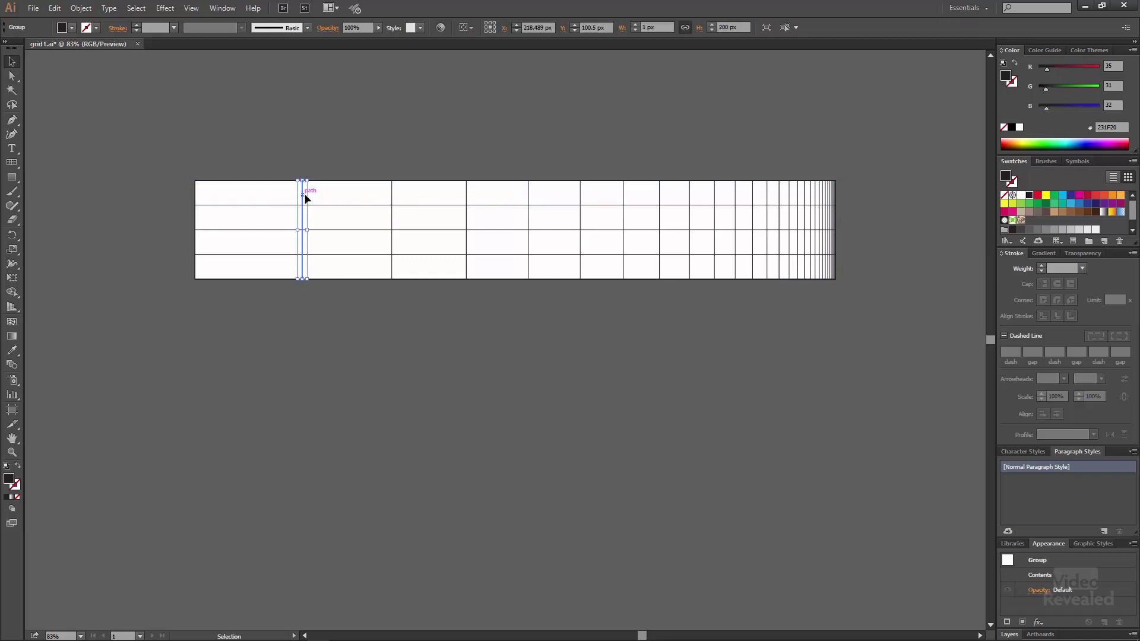
click(392, 198)
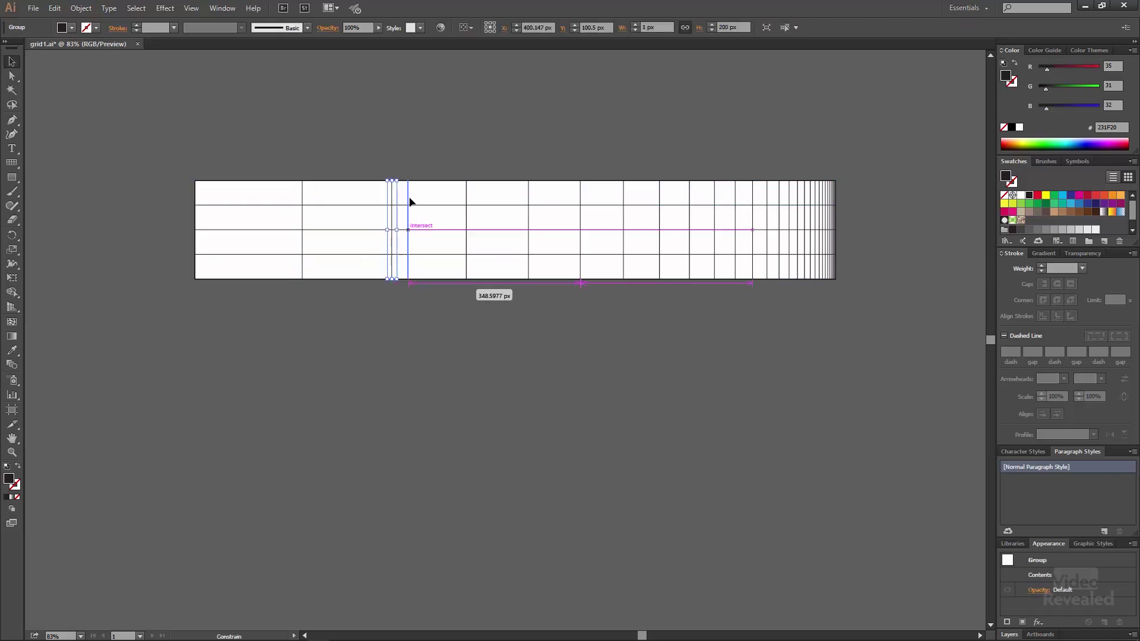
drag(410, 202, 414, 199)
click(394, 287)
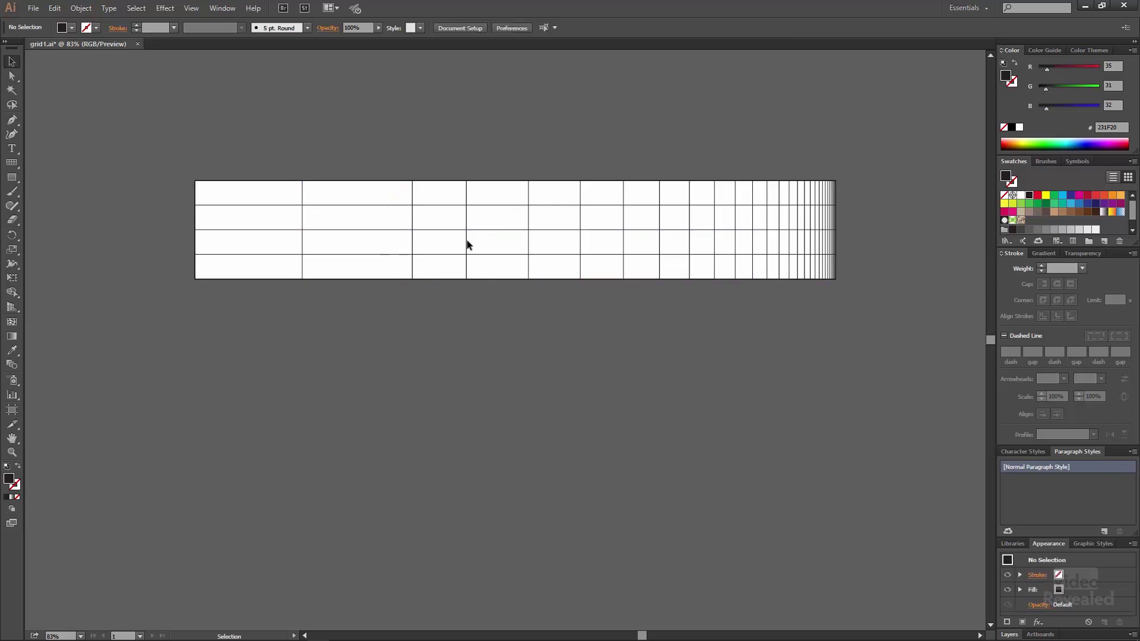
Undo the last change and draw a rectangle covering the grid from its top-left corner.
key(ctrl+z)
click(12, 178)
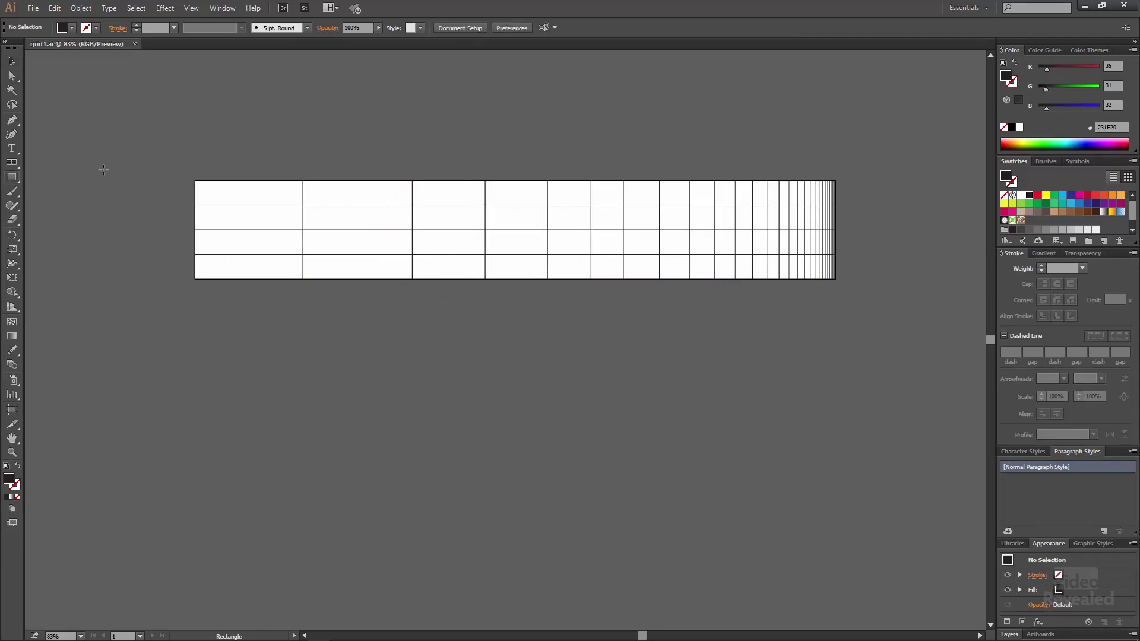
mouse_move(195, 181)
mouse_down()
mouse_move(287, 200)
mouse_move(743, 239)
mouse_move(836, 278)
mouse_up()
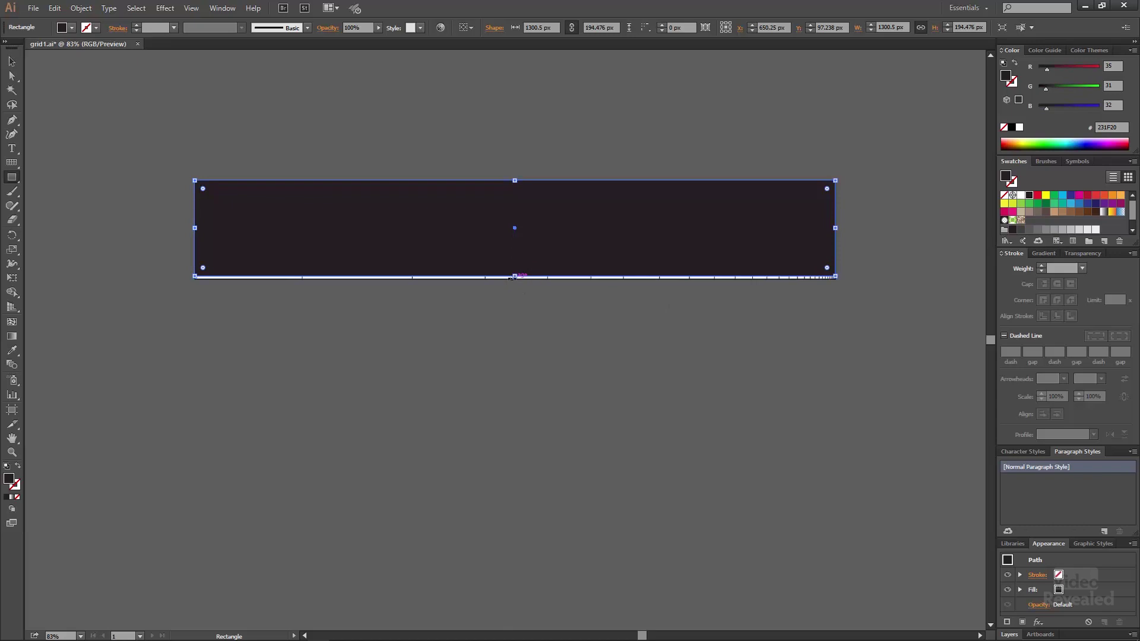
Fill the stretched rectangle with the yellow-to-red gradient and send it behind the grid lines.
drag(514, 277, 514, 279)
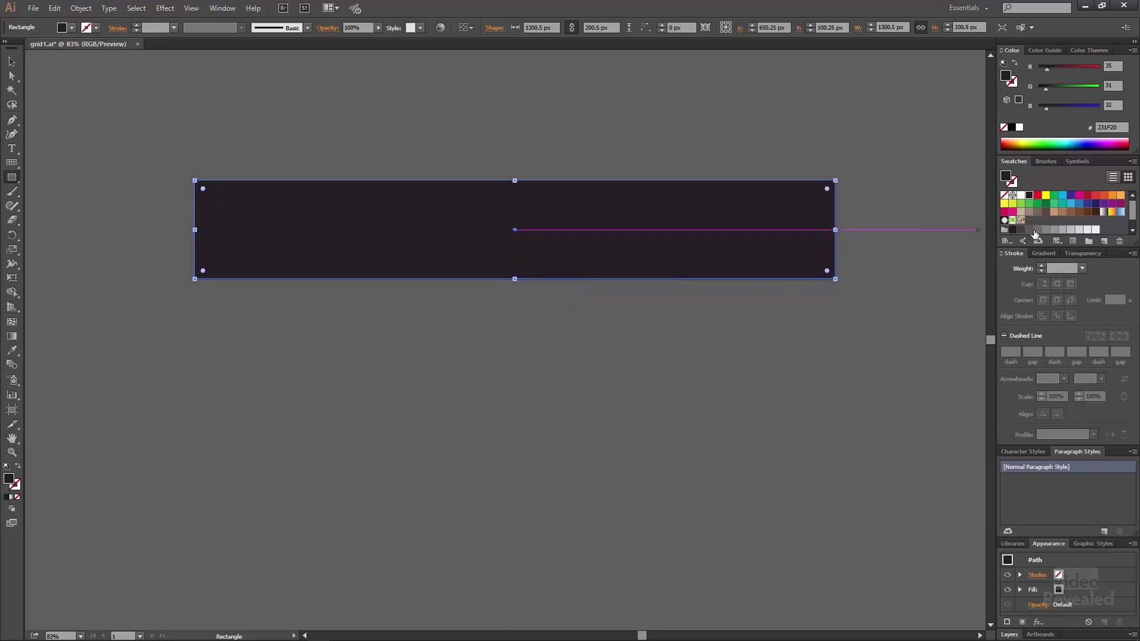
click(1112, 212)
key(v)
right_click(643, 266)
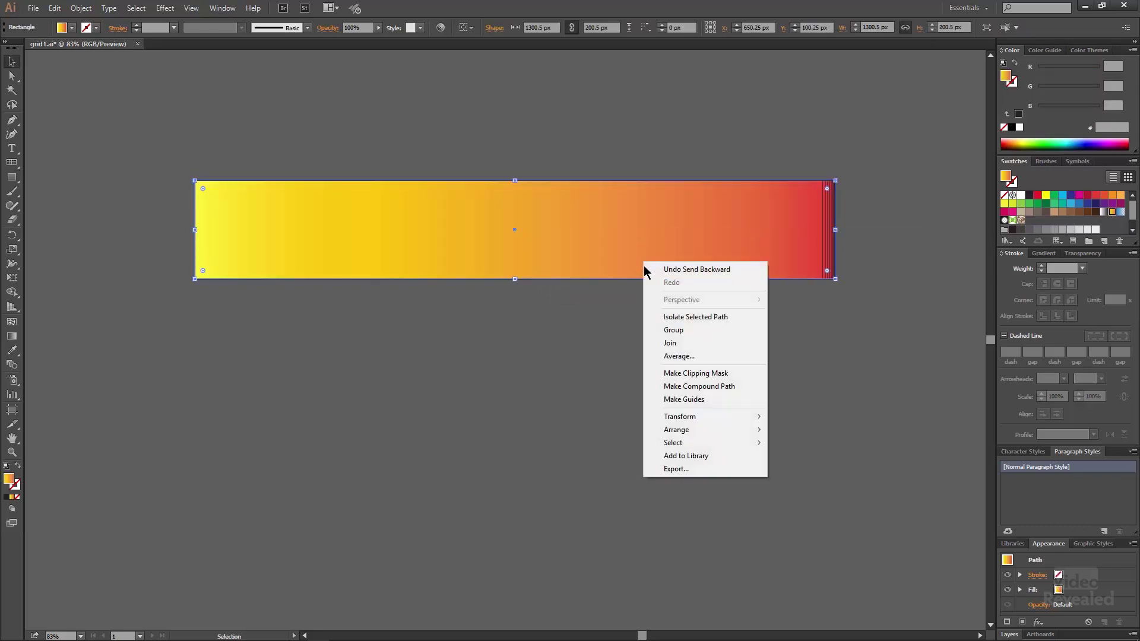
mouse_move(685, 434)
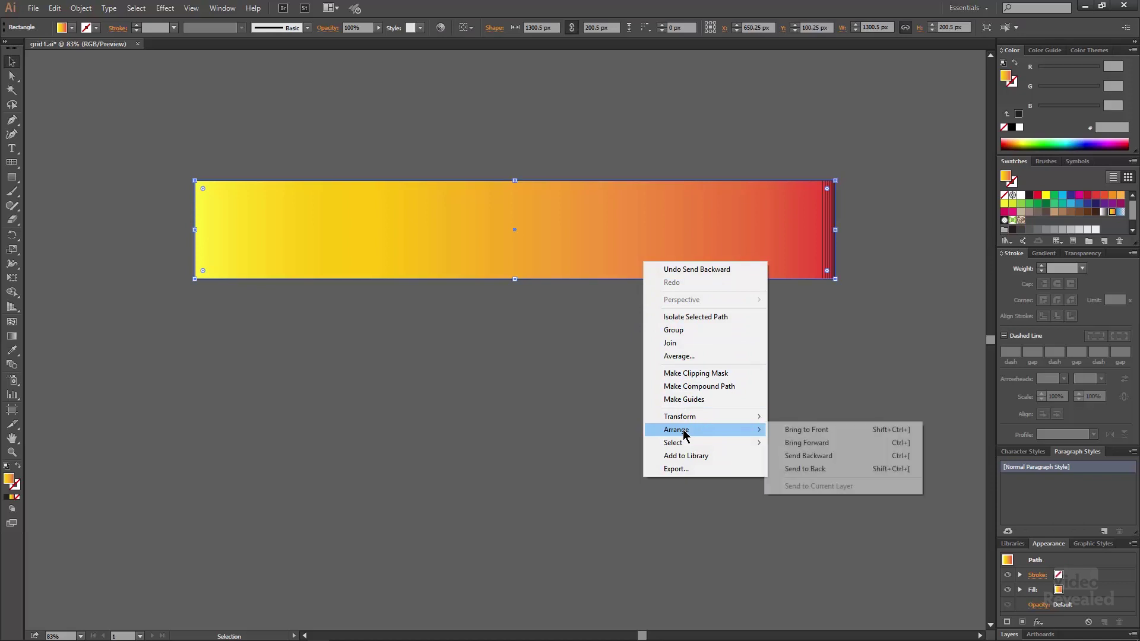
click(805, 469)
click(534, 360)
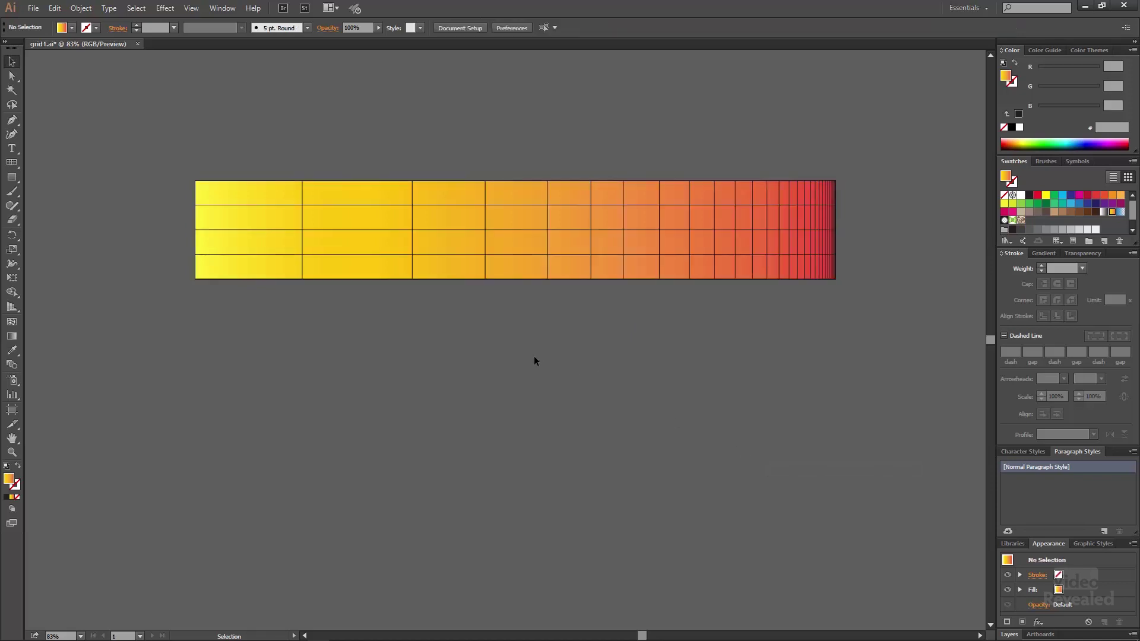
Save grid1.ai and select the updated grid graphic in the Premiere title.
click(33, 8)
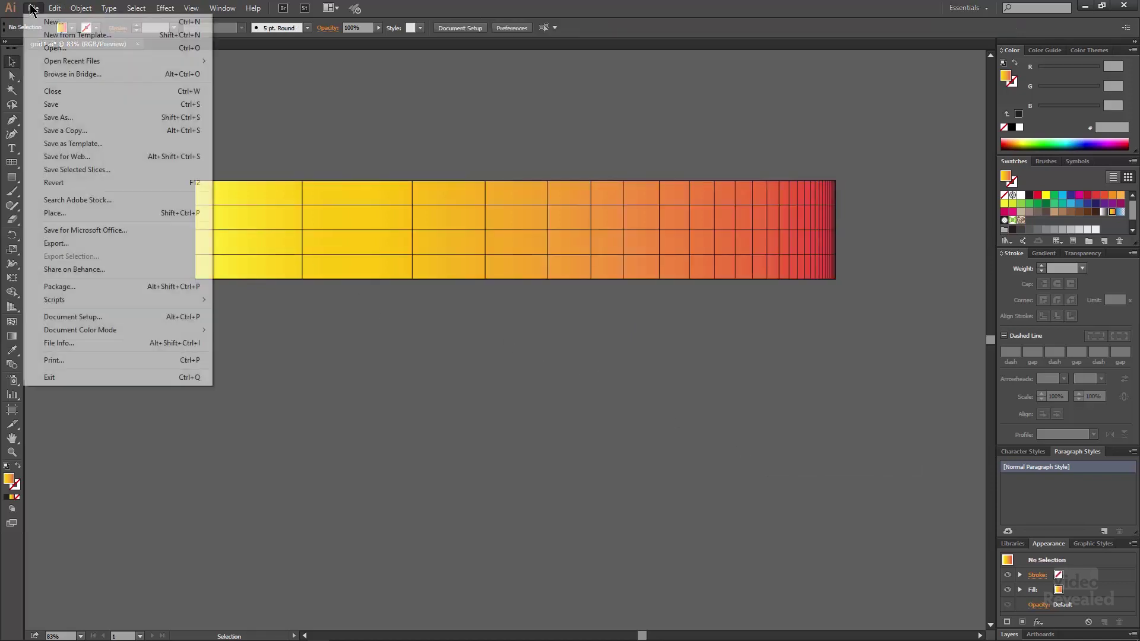
click(79, 104)
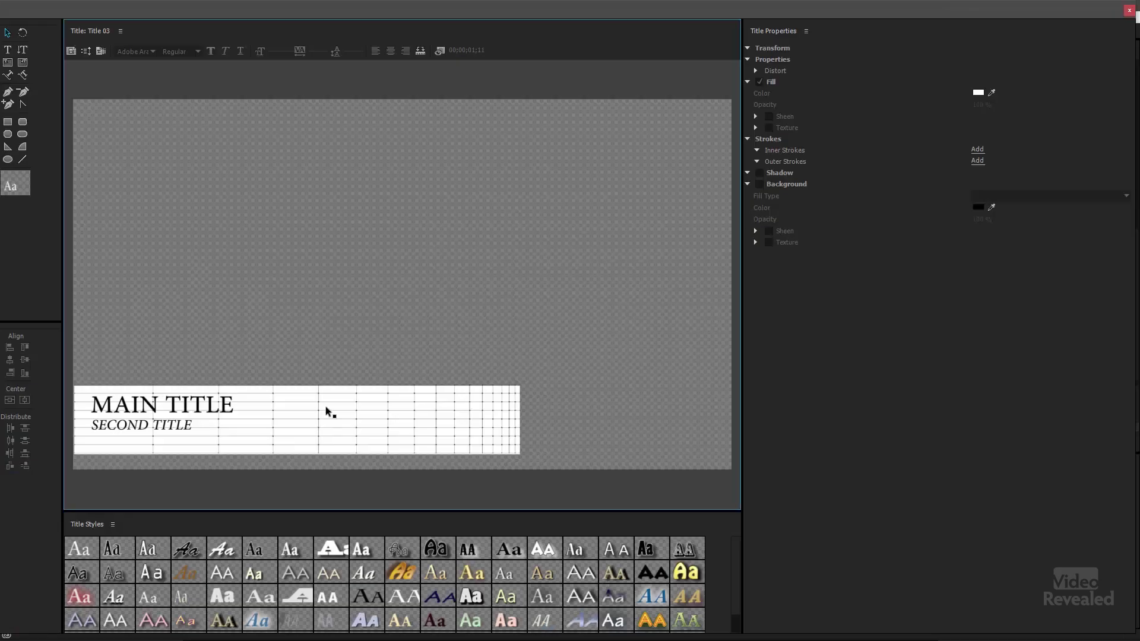
click(356, 409)
drag(397, 410, 396, 411)
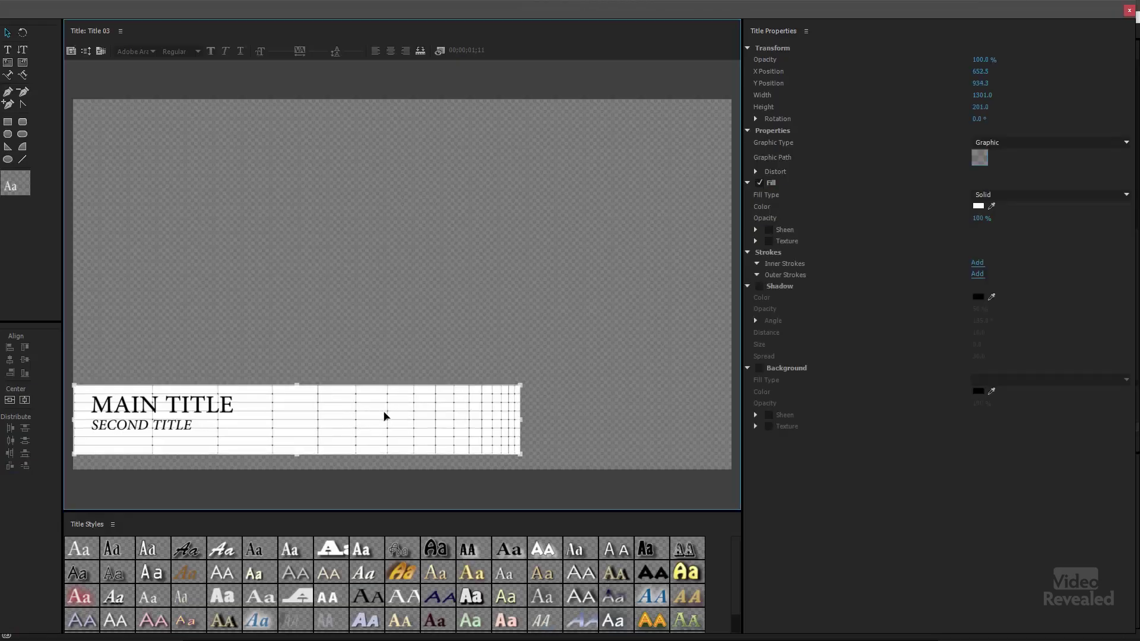
Reload grid1.ai as the Premiere title's grid graphic.
click(982, 157)
click(472, 121)
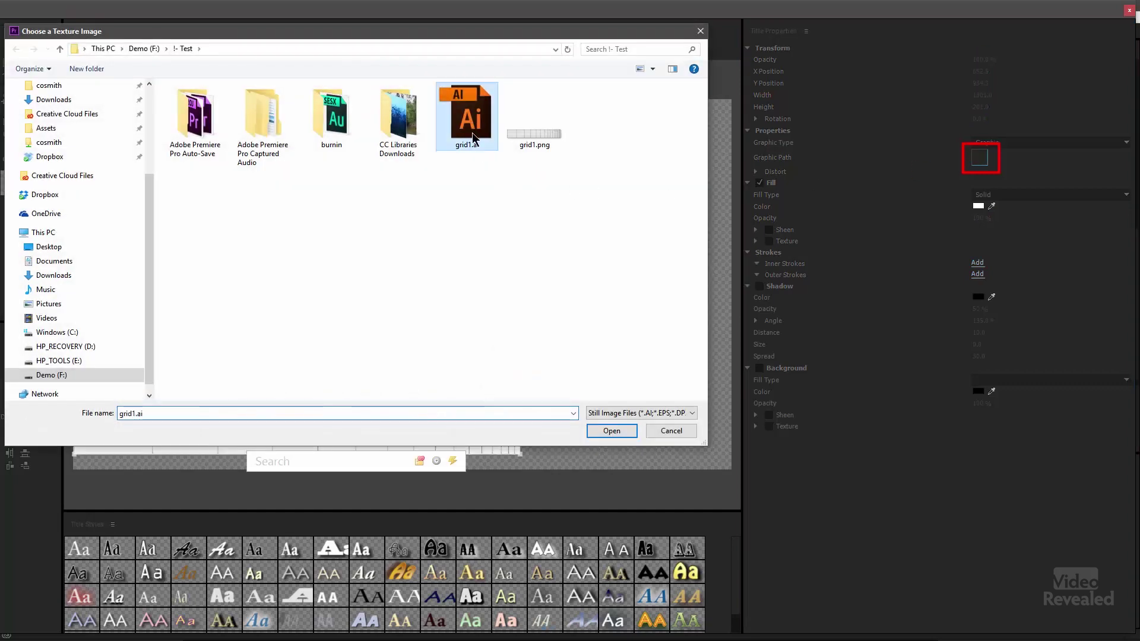
click(608, 431)
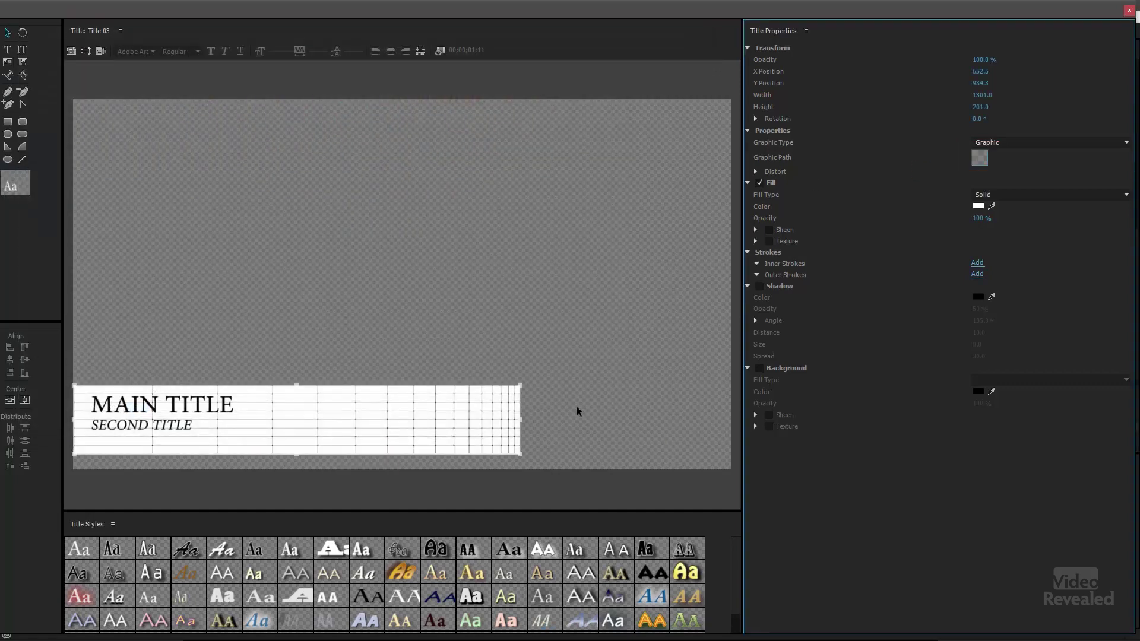
Save the Illustrator grid as grid2.ai, accepting the default Illustrator options.
key(alt+Tab)
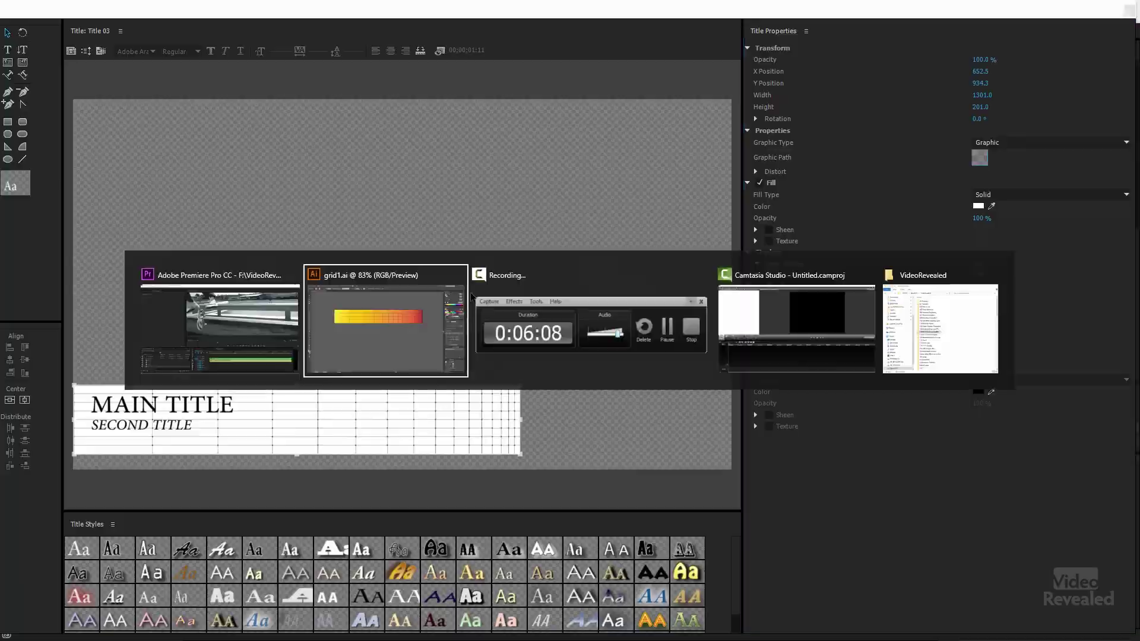
click(32, 8)
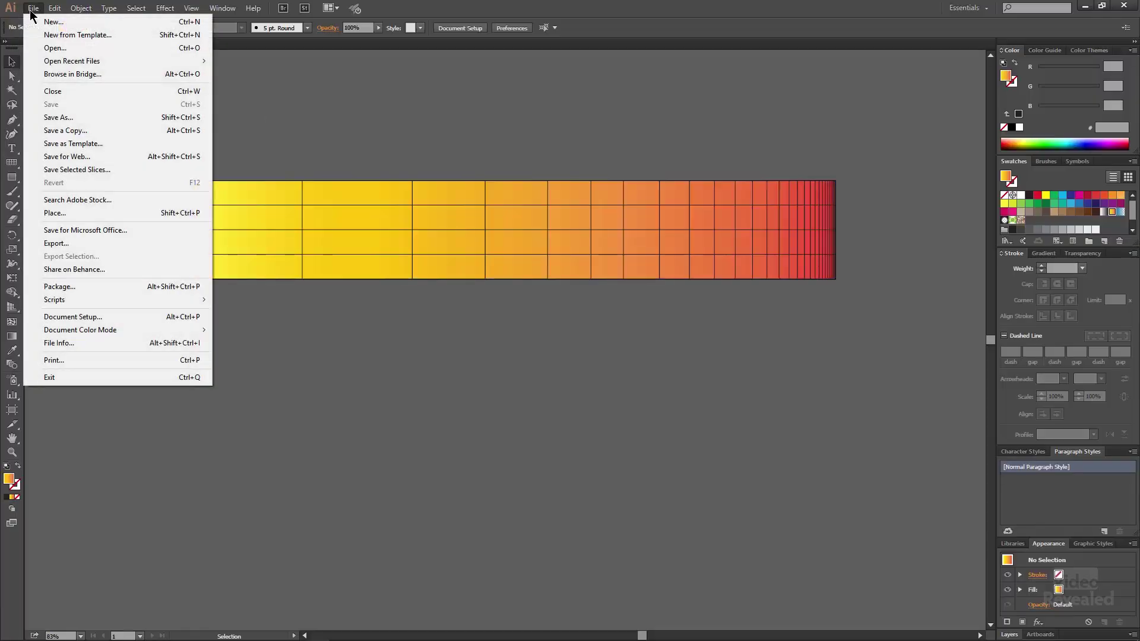
click(80, 119)
click(99, 366)
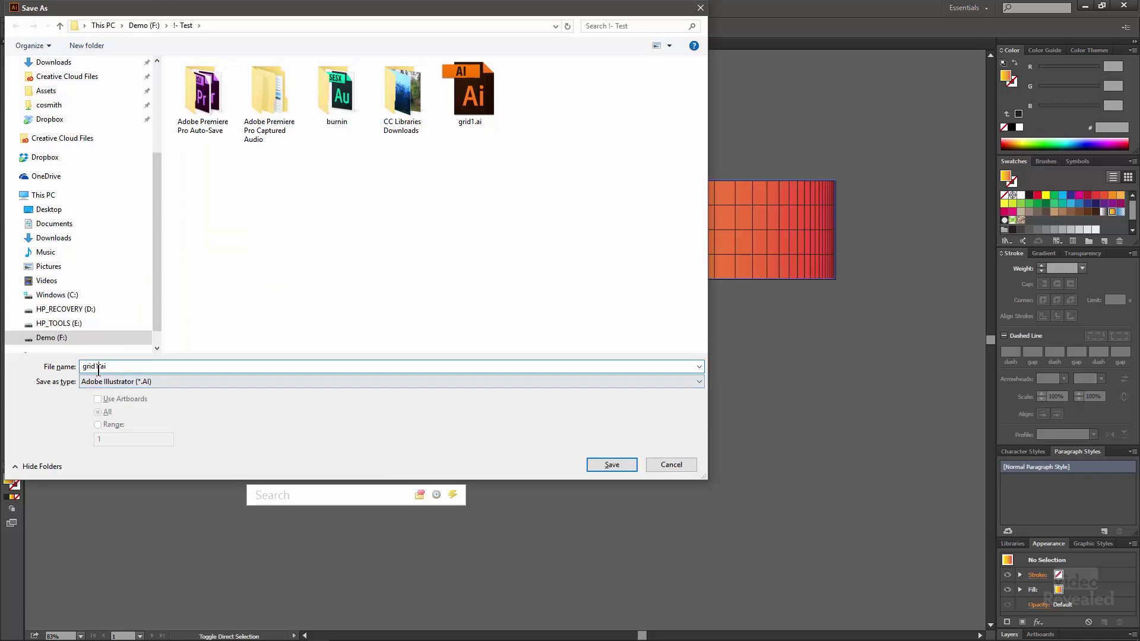
key(Return)
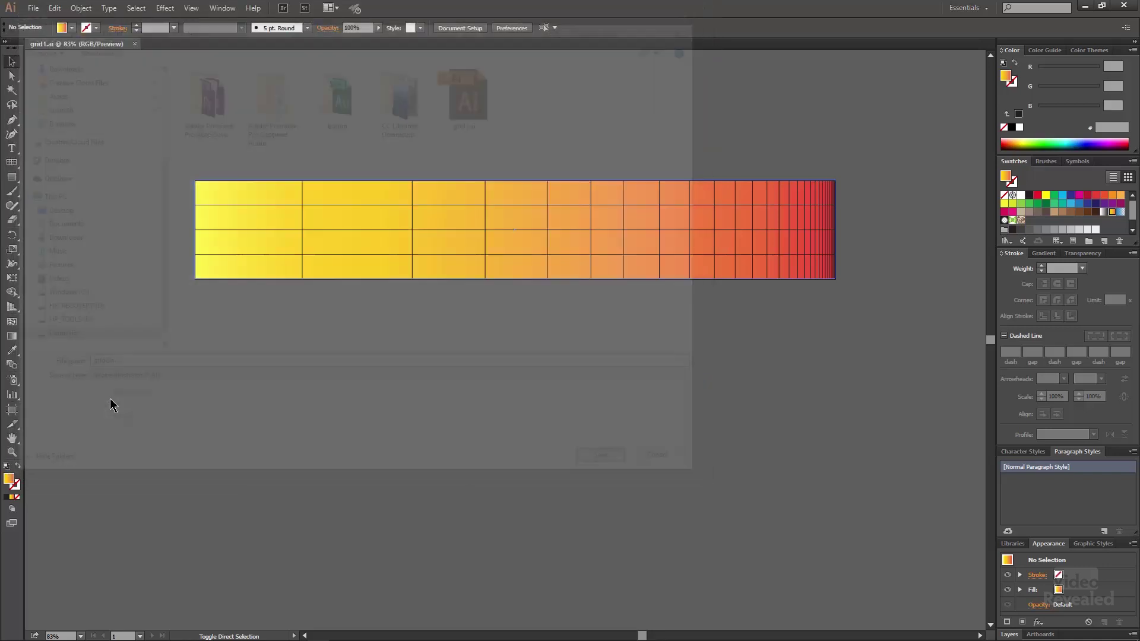
key(Return)
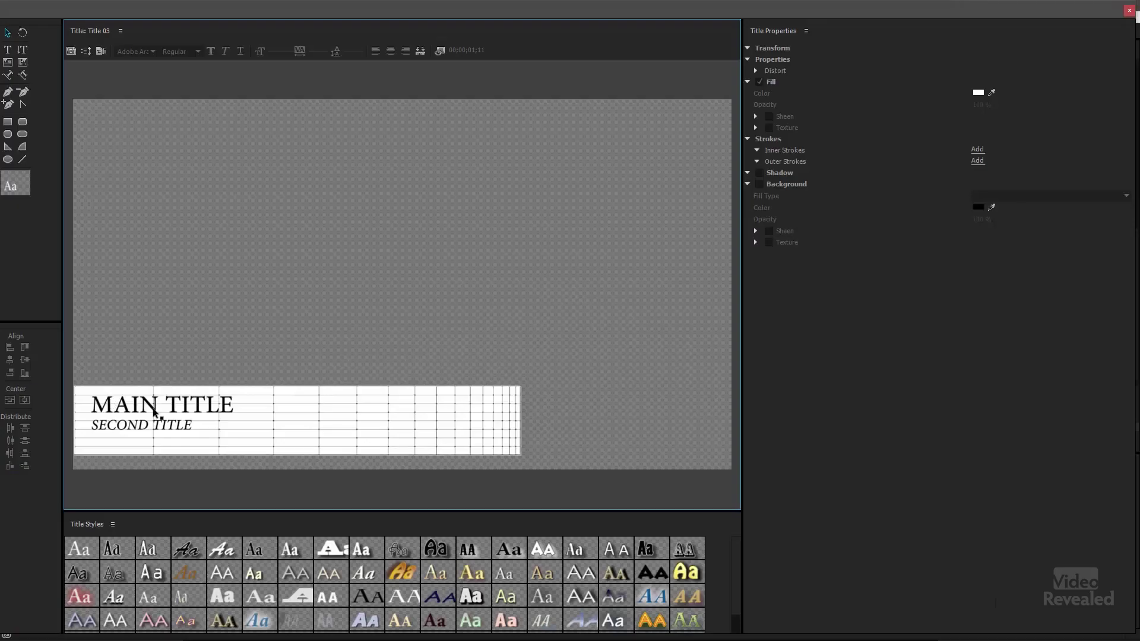
Swap the title's grid graphic for the gradient grid2.ai, then deselect it.
click(459, 417)
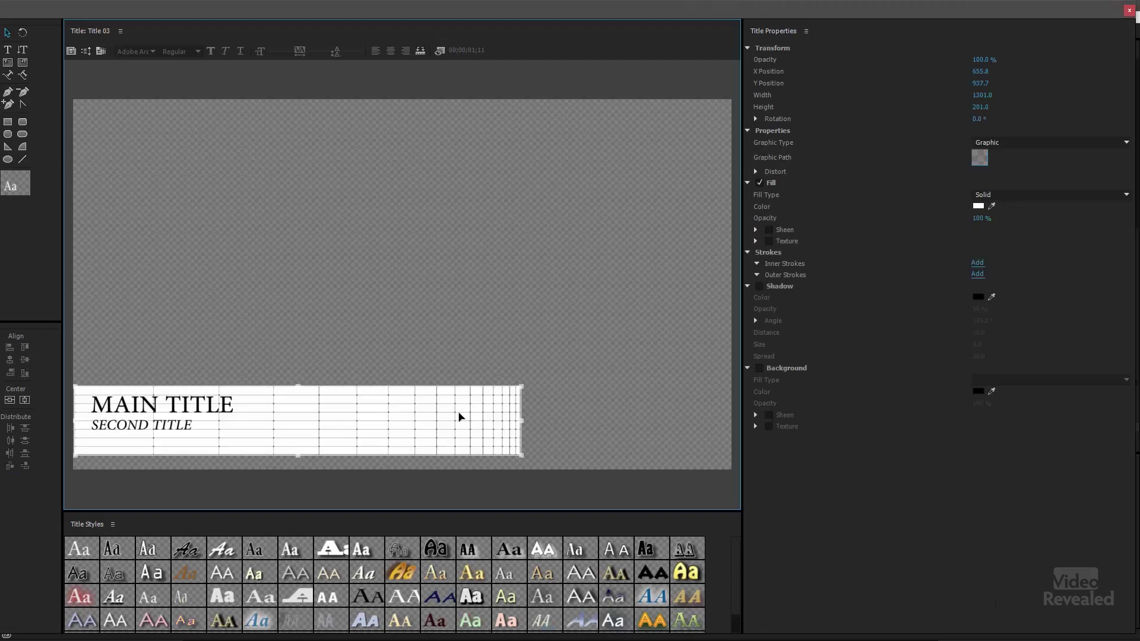
click(981, 160)
click(602, 116)
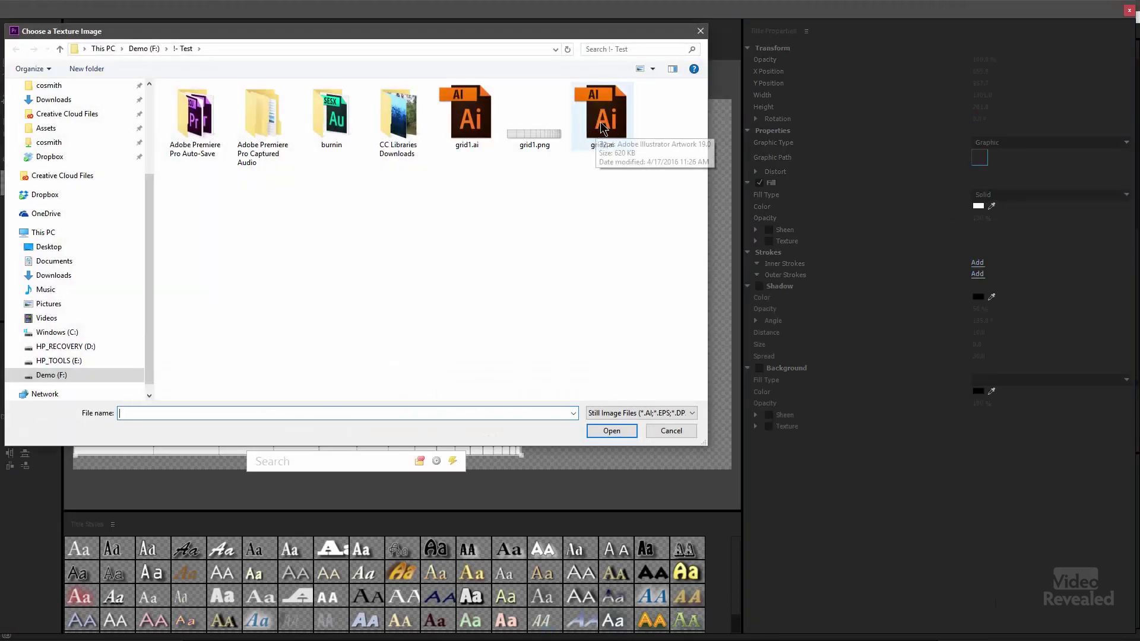
click(612, 431)
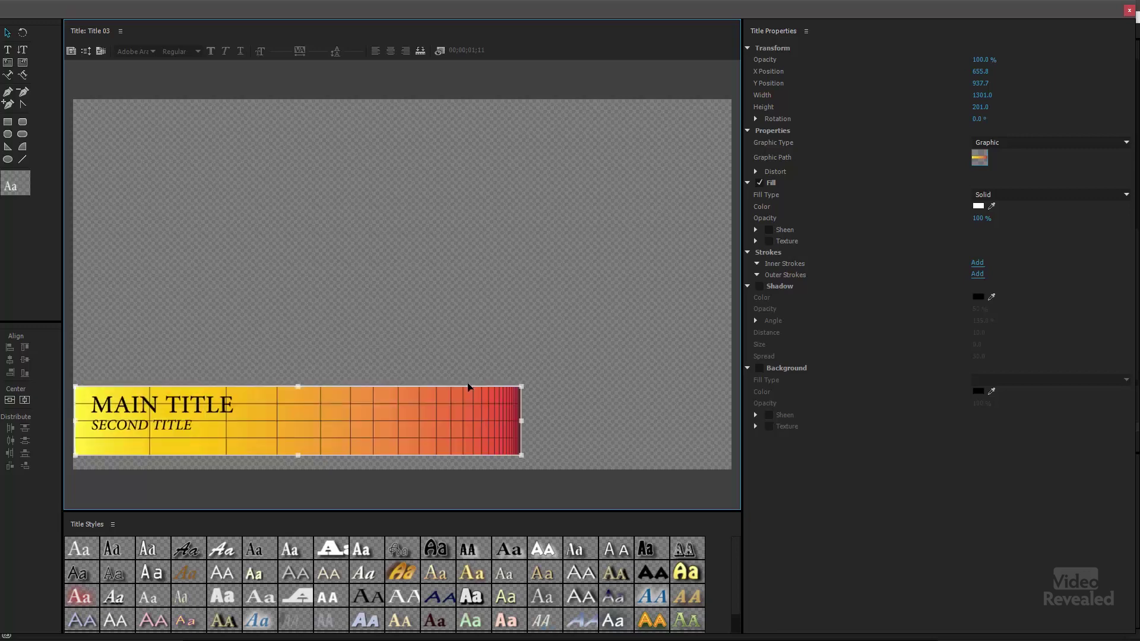
click(490, 321)
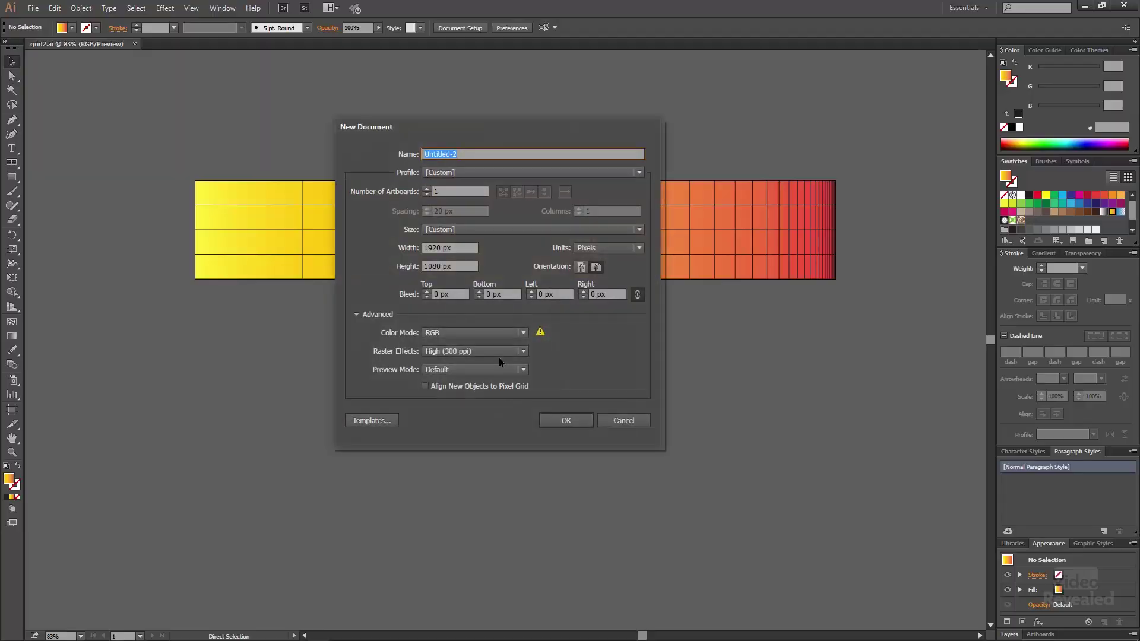
Create the new 1920×1080 px document and select the Polar Grid Tool.
key(Return)
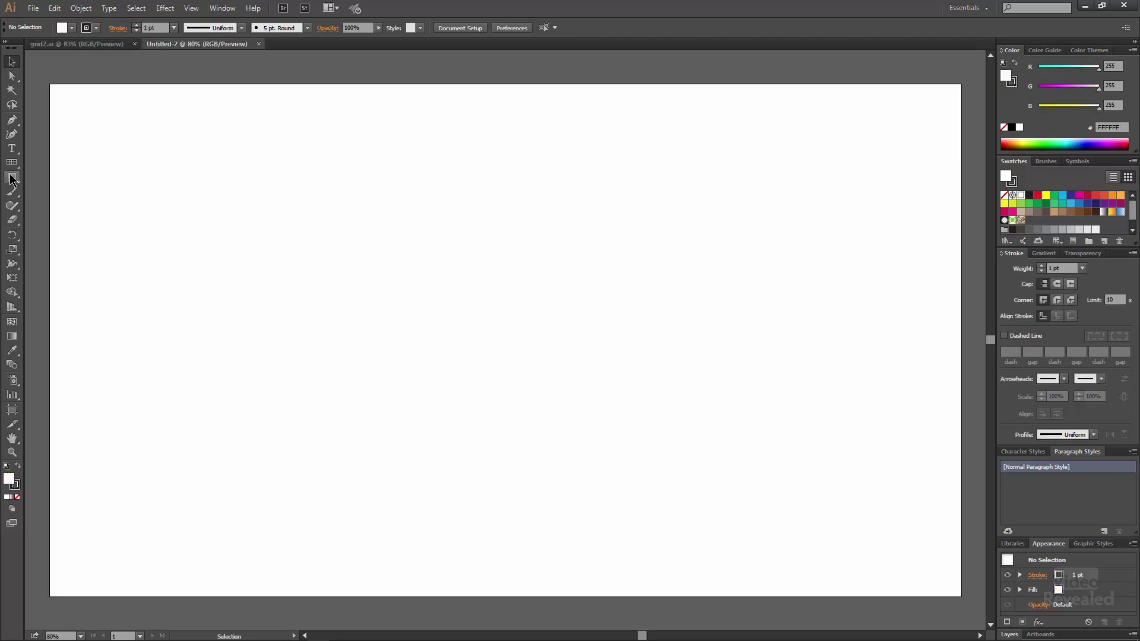
click(12, 162)
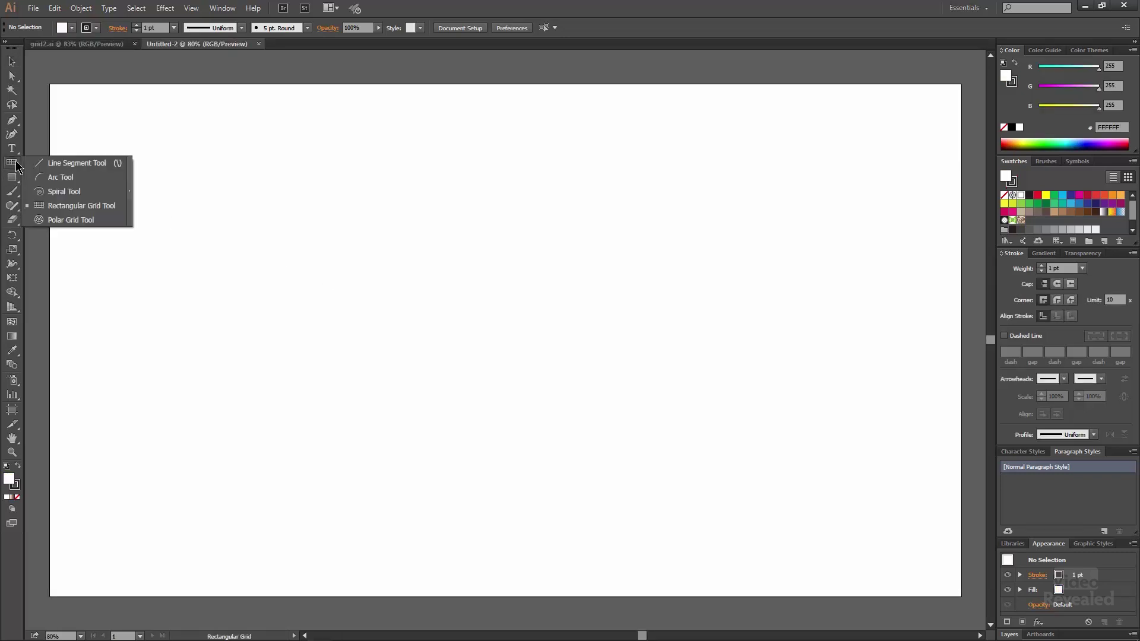
click(100, 221)
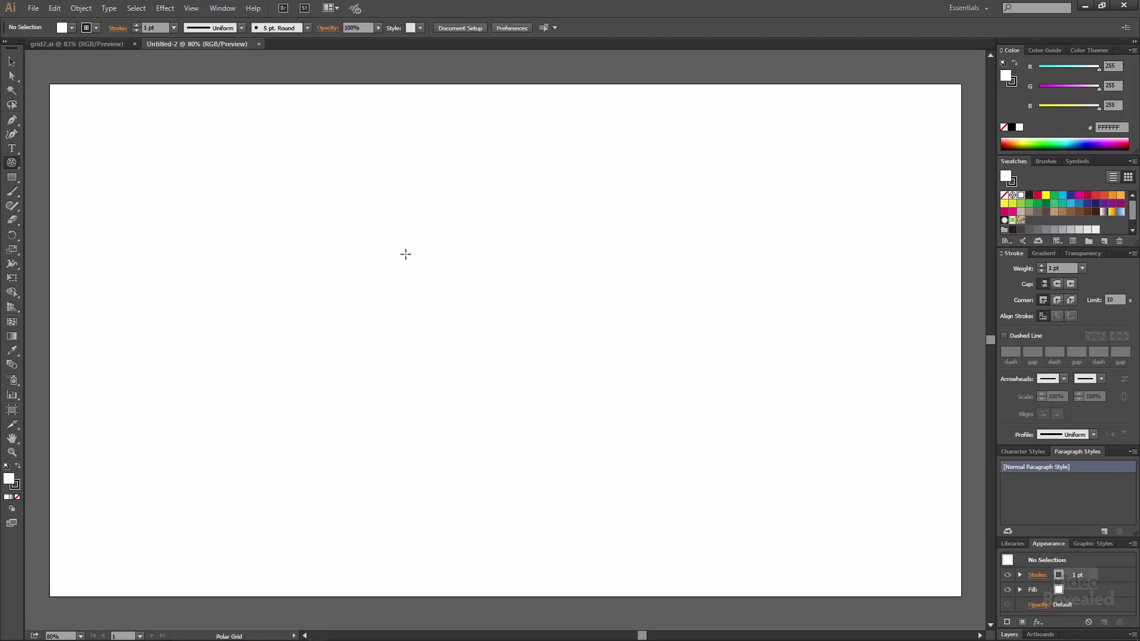
Drag out a roughly 537 px polar grid, adjusting ring count and bunching rings outward.
drag(376, 239, 574, 370)
key(Up)
key(Up)
key(Up)
key(Down)
key(Down)
key(Down)
key(Down)
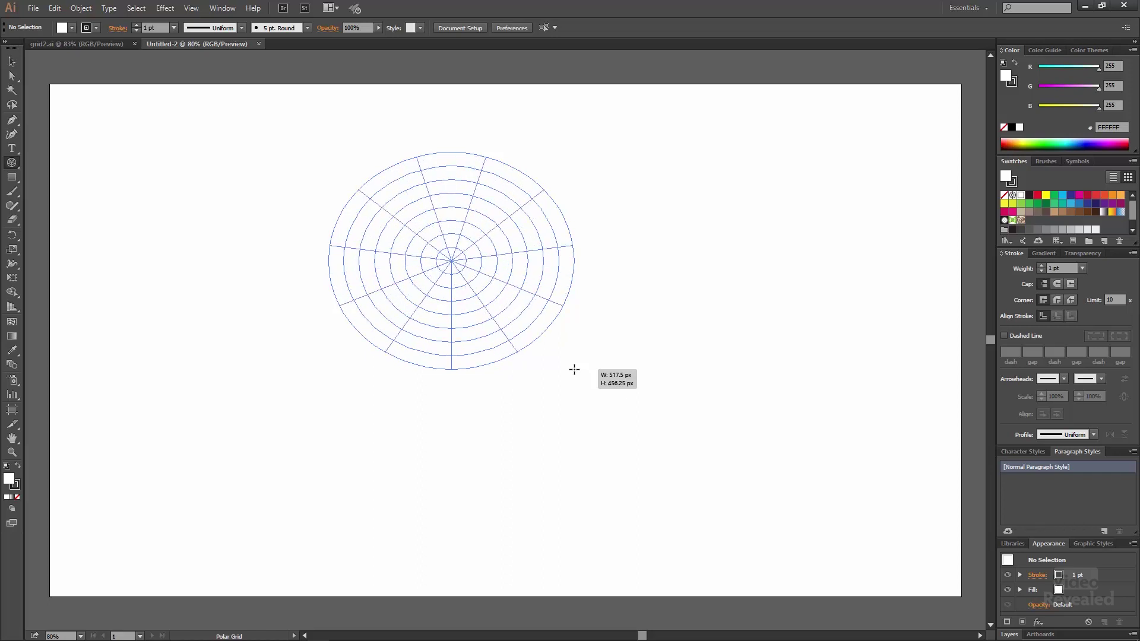
mouse_move(574, 369)
mouse_down()
mouse_move(616, 400)
mouse_move(599, 406)
mouse_move(573, 389)
mouse_up()
key(Down)
key(Down)
key(Down)
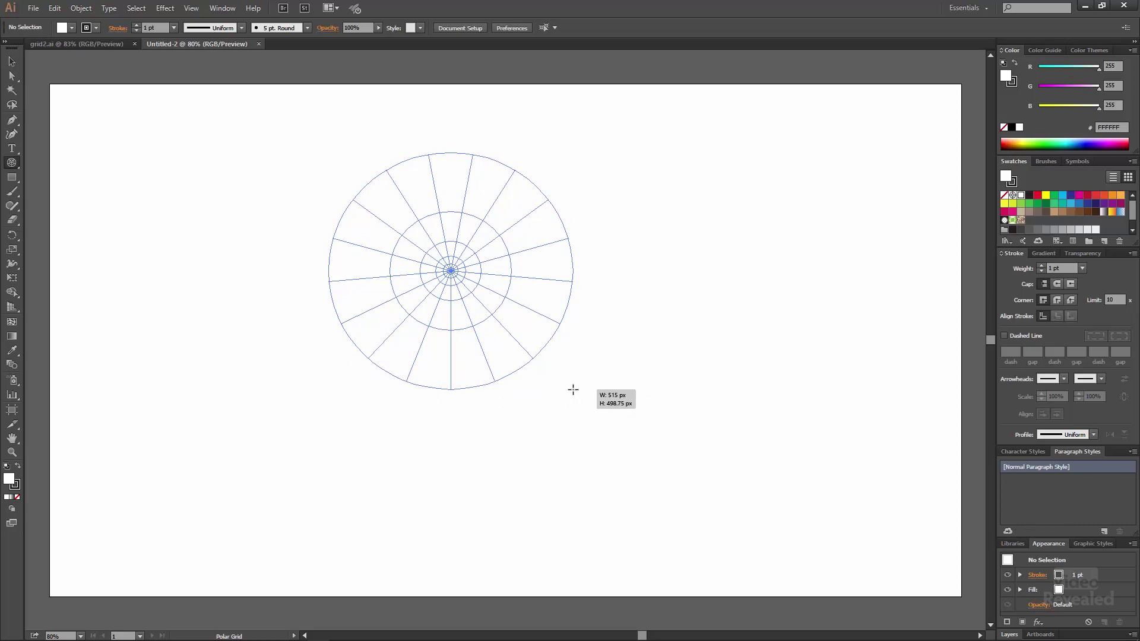
drag(573, 389, 572, 388)
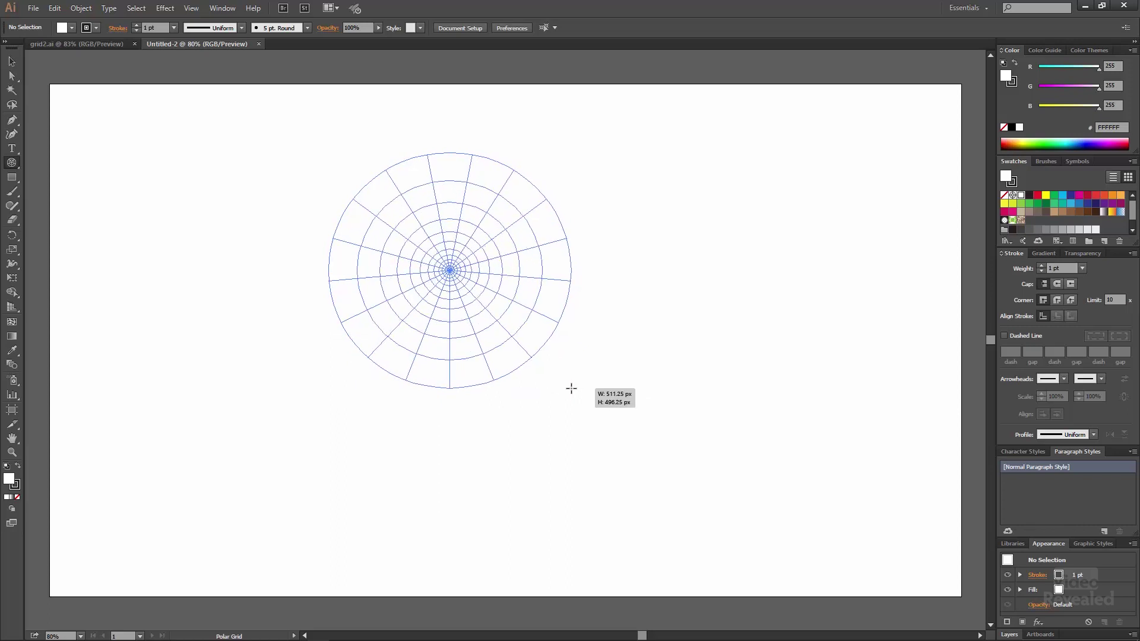
key(c)
key(c)
key(c)
drag(571, 388, 583, 405)
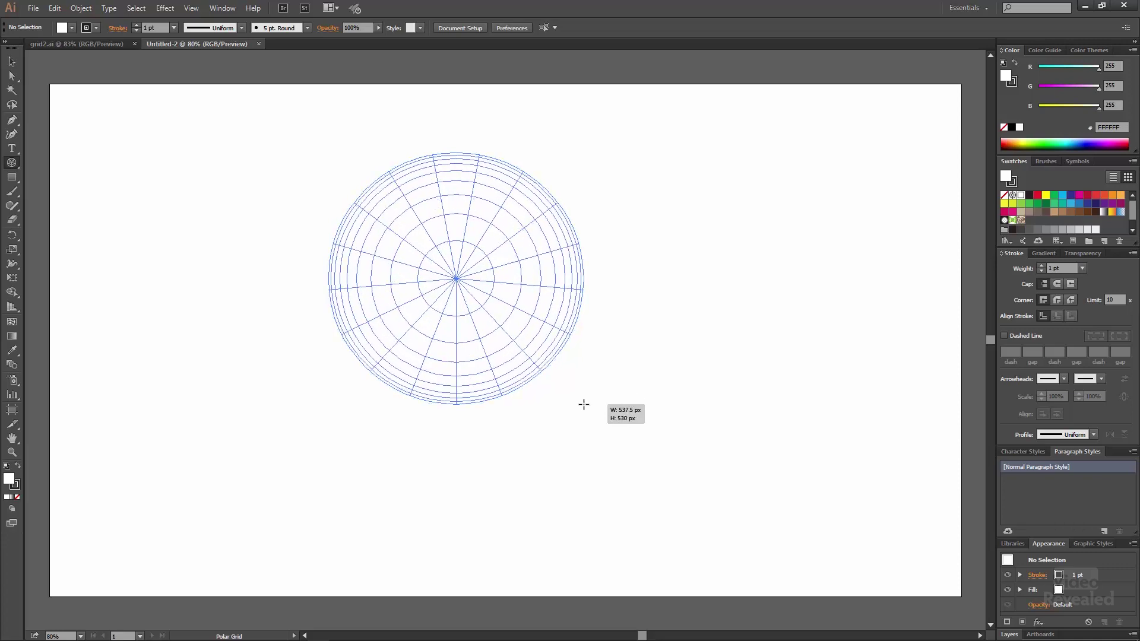
key(c)
key(c)
drag(584, 405, 584, 405)
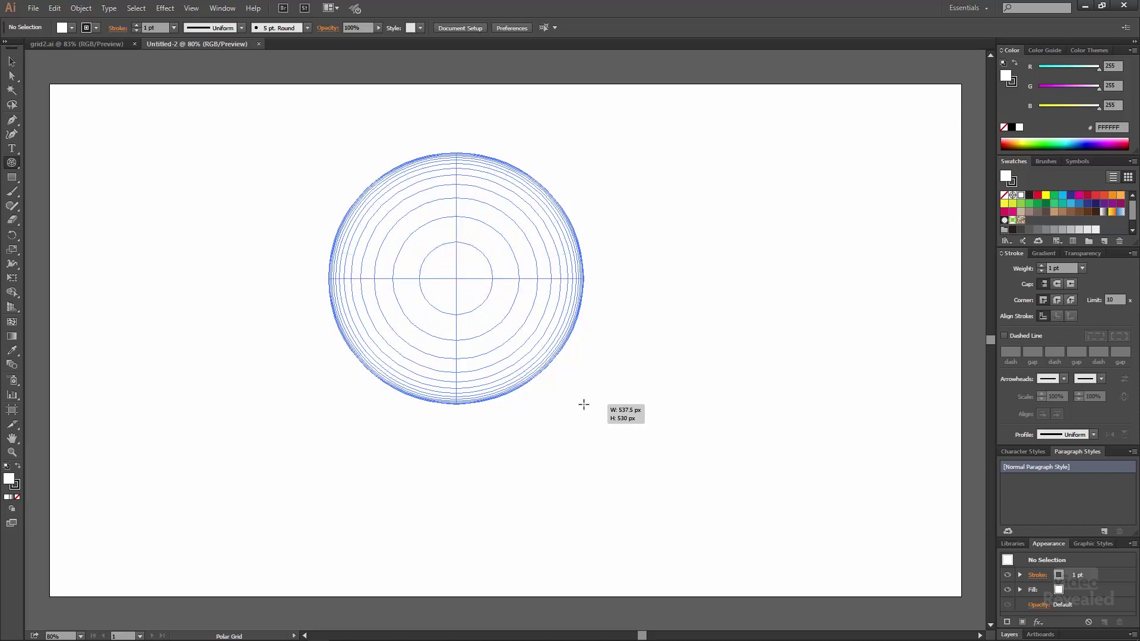
Adjust the concentric rings' count and spacing while enlarging the polar grid.
key(x)
key(x)
key(x)
key(x)
drag(583, 404, 576, 399)
key(x)
key(x)
key(x)
key(x)
key(Down)
key(Down)
key(Down)
key(Down)
key(Down)
key(Down)
key(c)
key(c)
key(c)
key(c)
key(c)
key(c)
key(Up)
key(Up)
key(Up)
key(Up)
key(Up)
key(Up)
key(Up)
key(c)
key(c)
key(c)
key(c)
key(x)
key(x)
Add more radial dividers and release a Shift-constrained circular grid about 557 px wide.
key(v)
key(v)
key(v)
key(f)
key(f)
key(Right)
key(Right)
key(Right)
key(Right)
key(Right)
key(Right)
key(Right)
key(Right)
key(Right)
key(Right)
key(Right)
key(Right)
key(Right)
key(shift)
key(v)
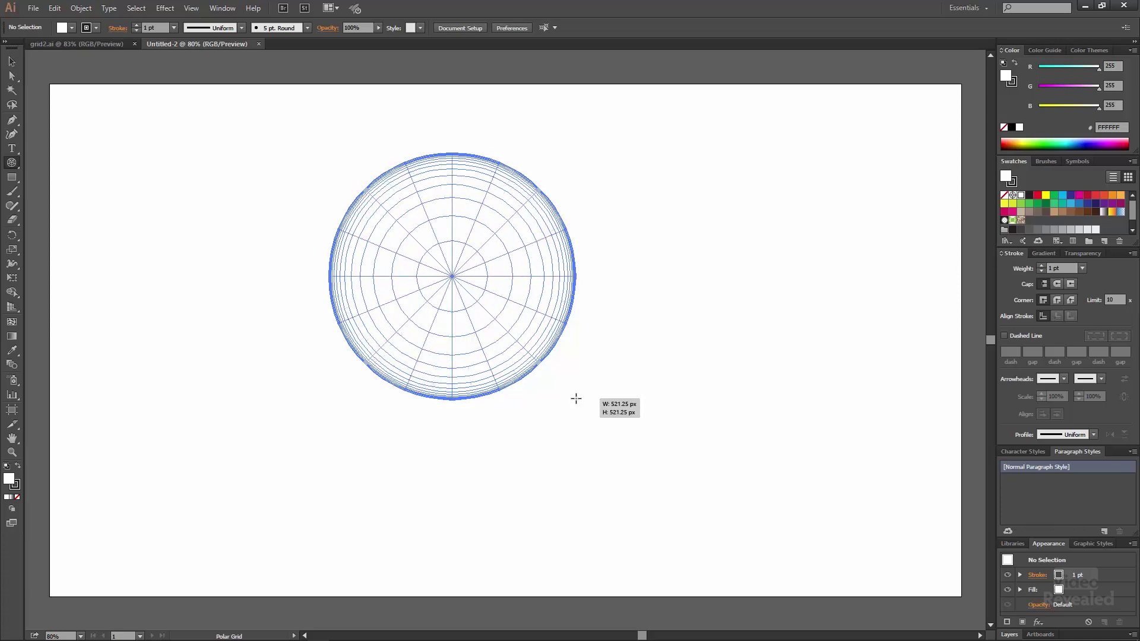
drag(576, 398, 593, 419)
key(ctrl+shift+a)
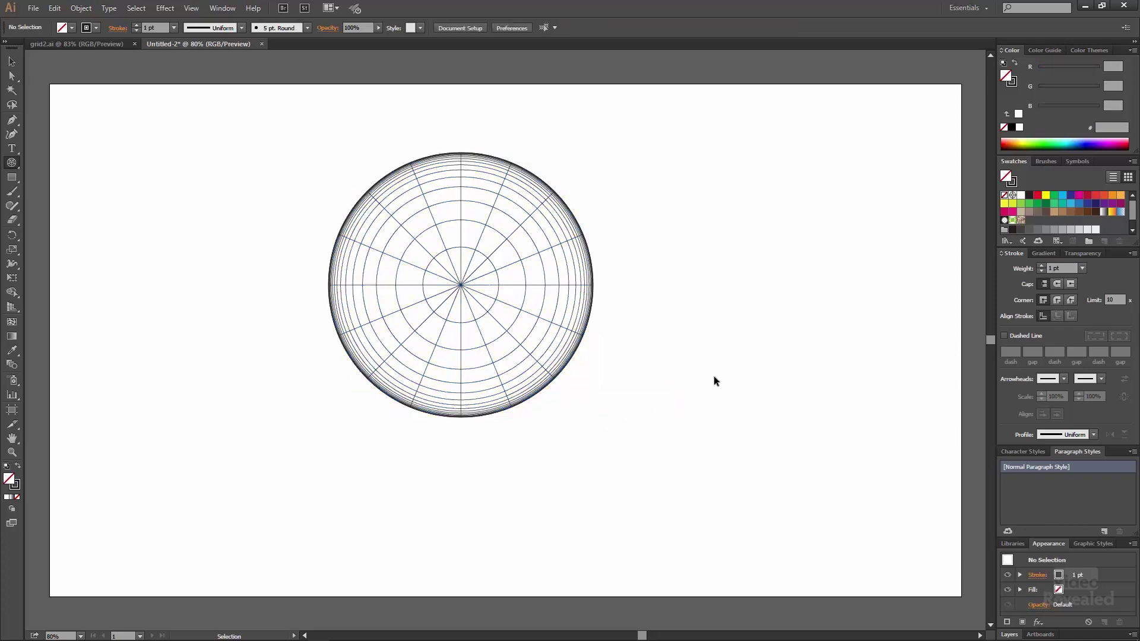